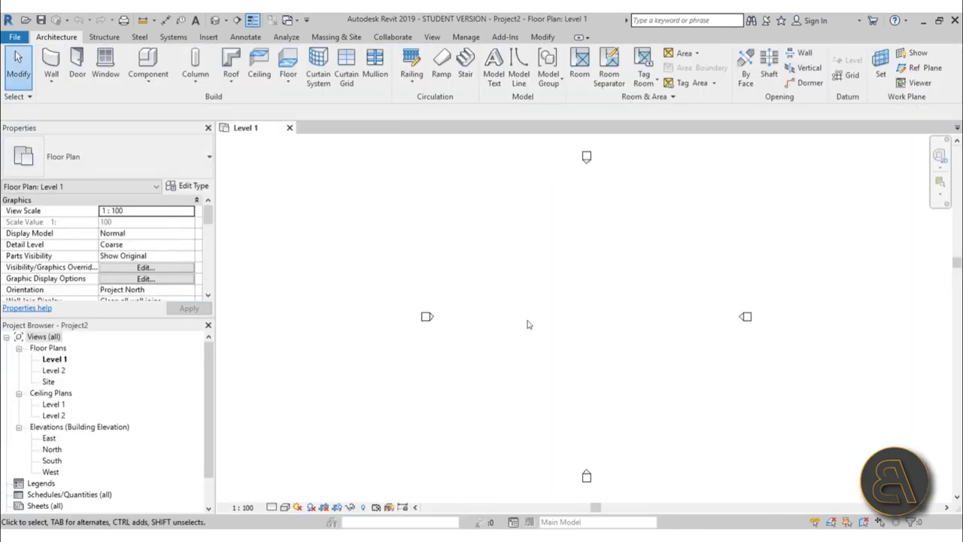
middle_click_drag(499, 354, 398, 355)
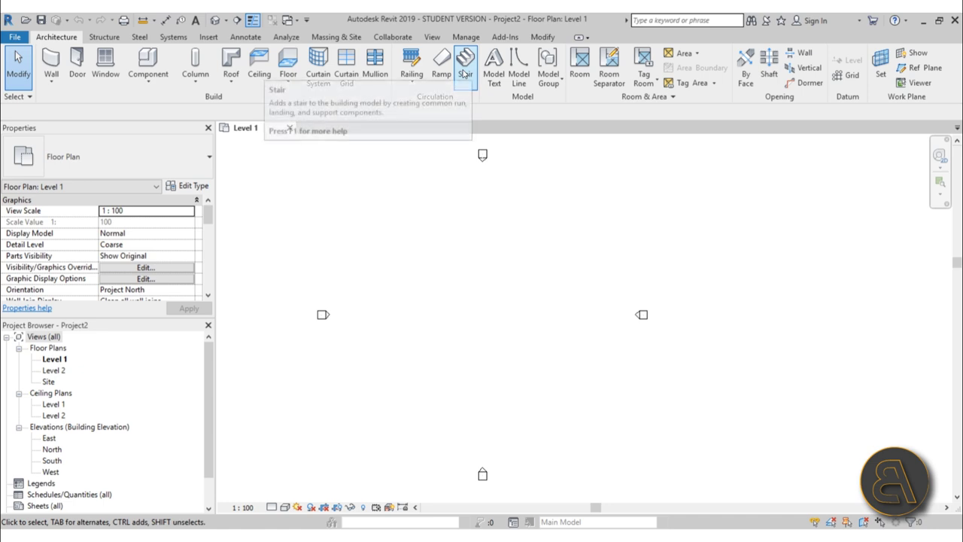
left_click(409, 67)
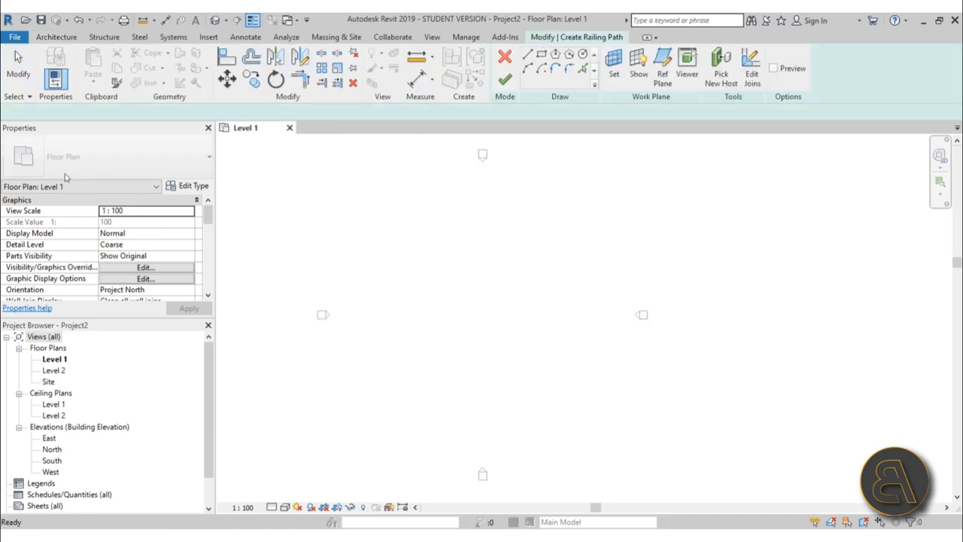
key("Escape")
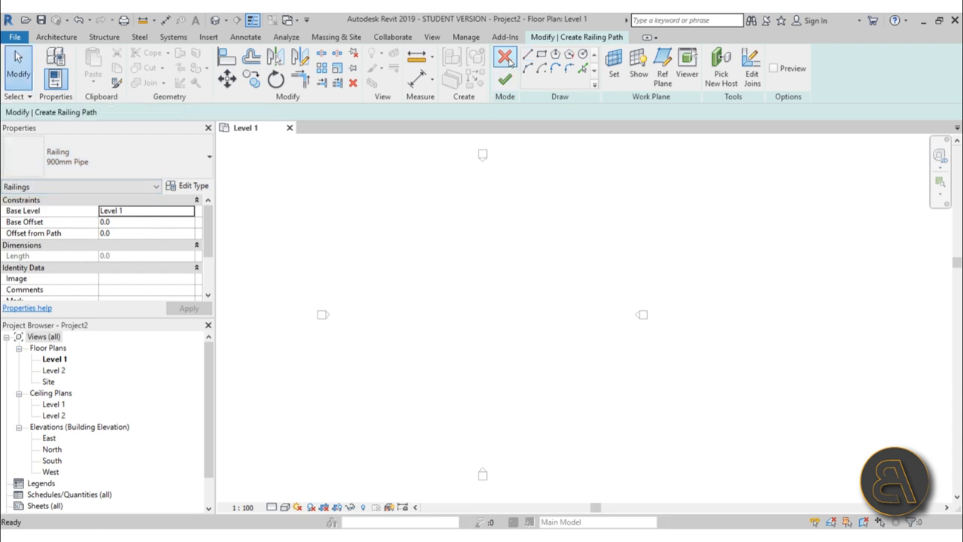
left_click(504, 58)
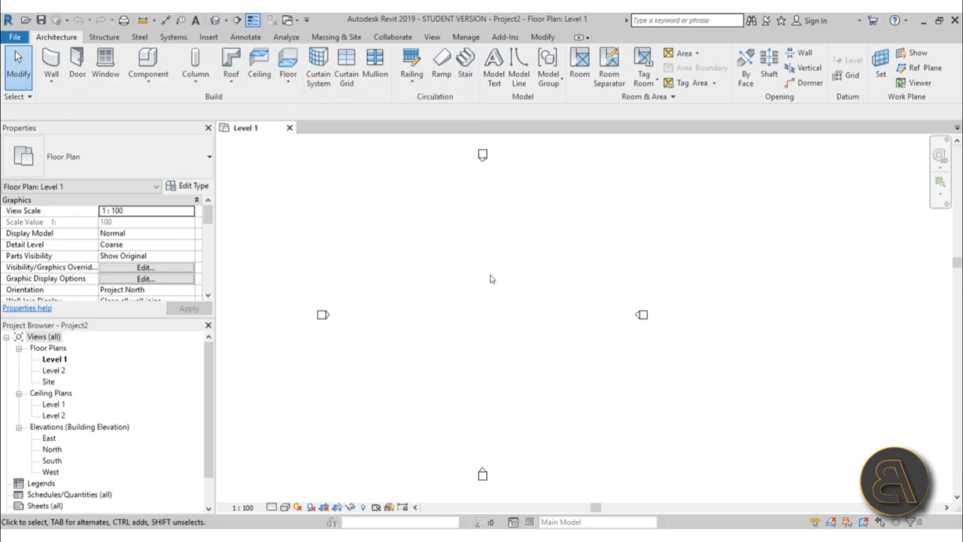
- Start a new floor of type Wood Joist 220mm - Wood Finish and assign it to Level 2
middle_click_drag(482, 297, 441, 311)
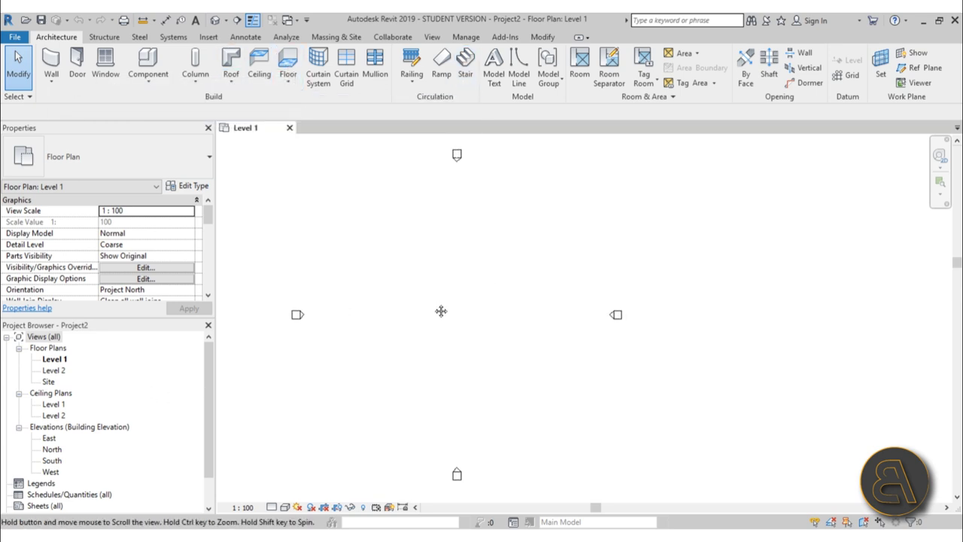
left_click(288, 64)
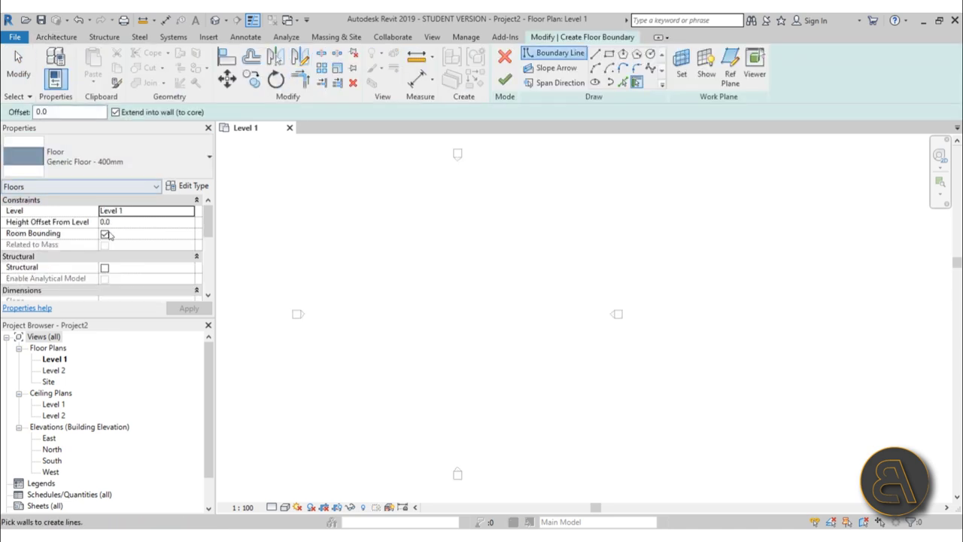
left_click(113, 170)
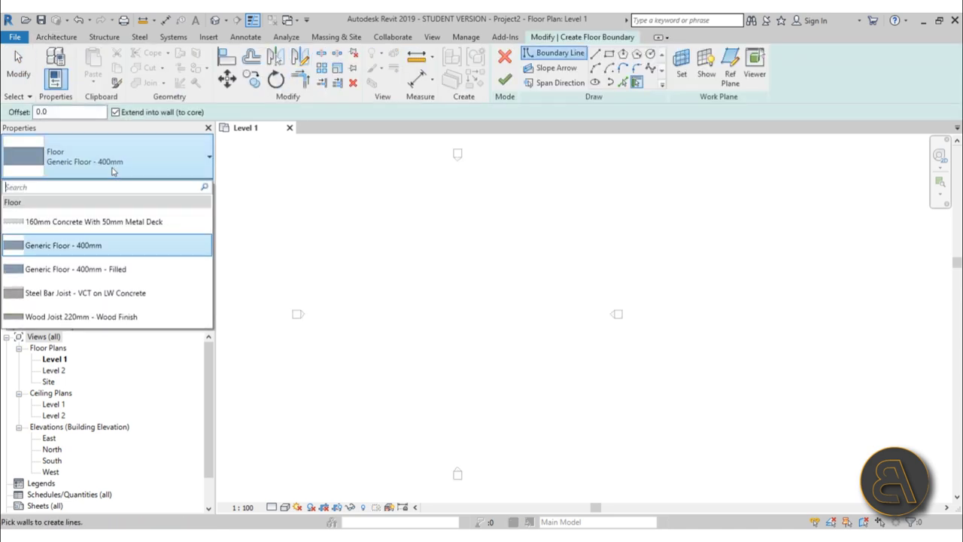
left_click(150, 316)
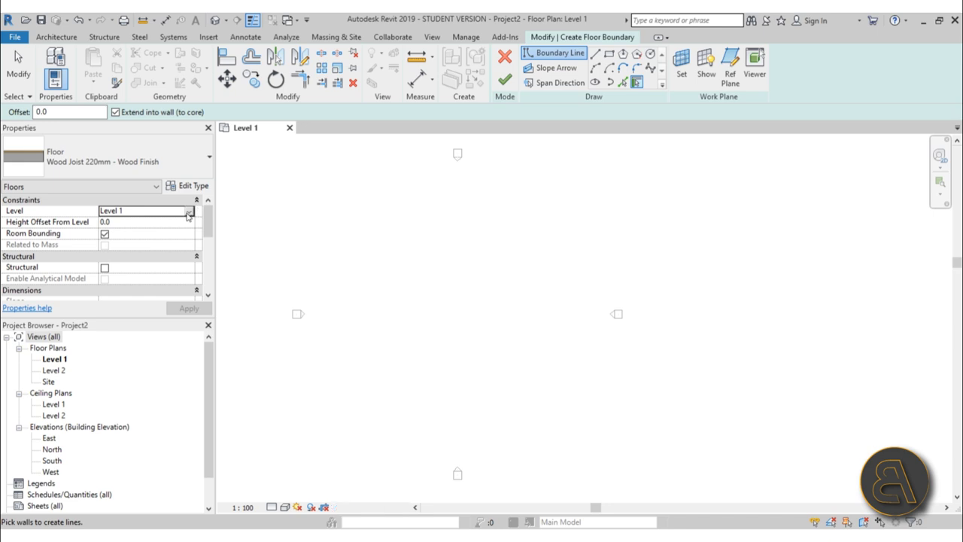
left_click(189, 211)
left_click(110, 231)
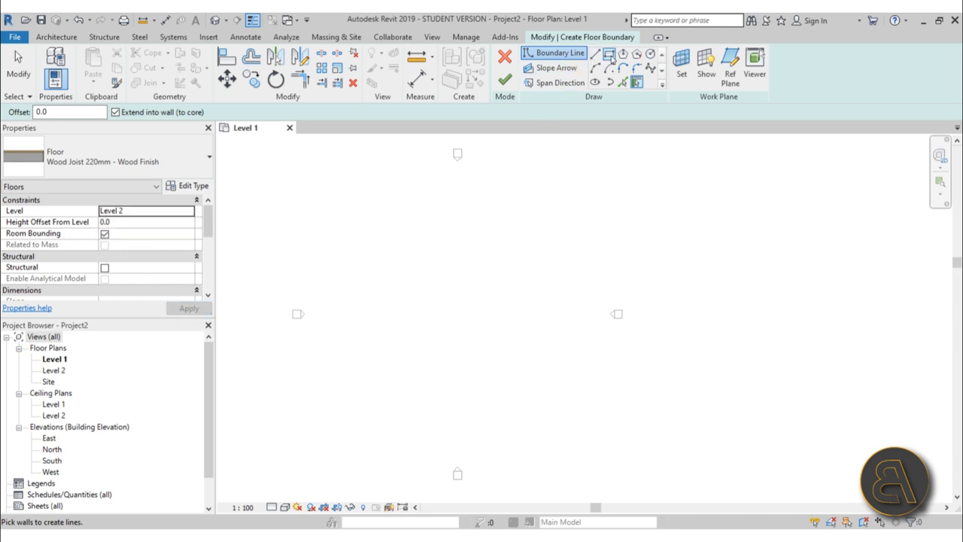
- Sketch a rectangular floor boundary about 12000 by 6000 mm between the elevation markers and finish the floor
left_click(609, 54)
left_click(396, 262)
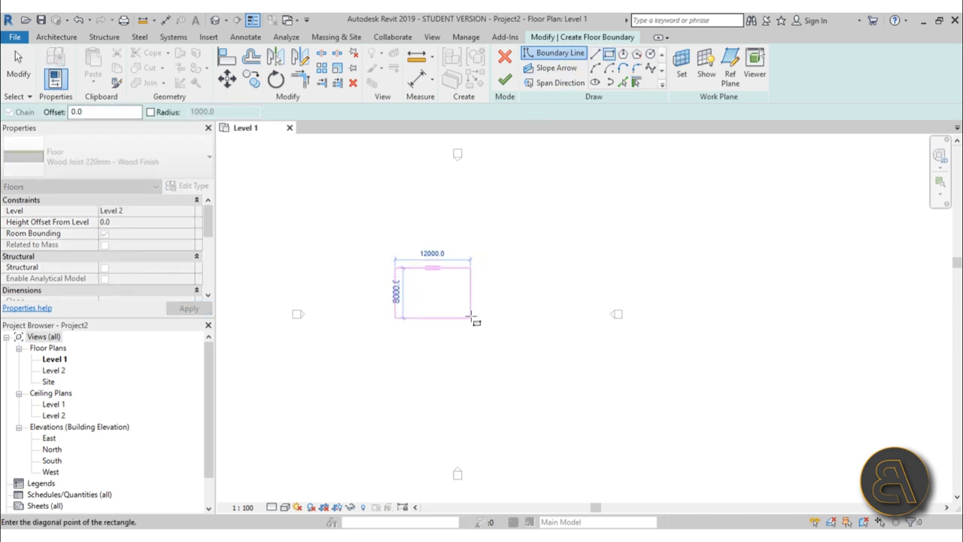
left_click(470, 309)
scroll(470, 308, "up", 3)
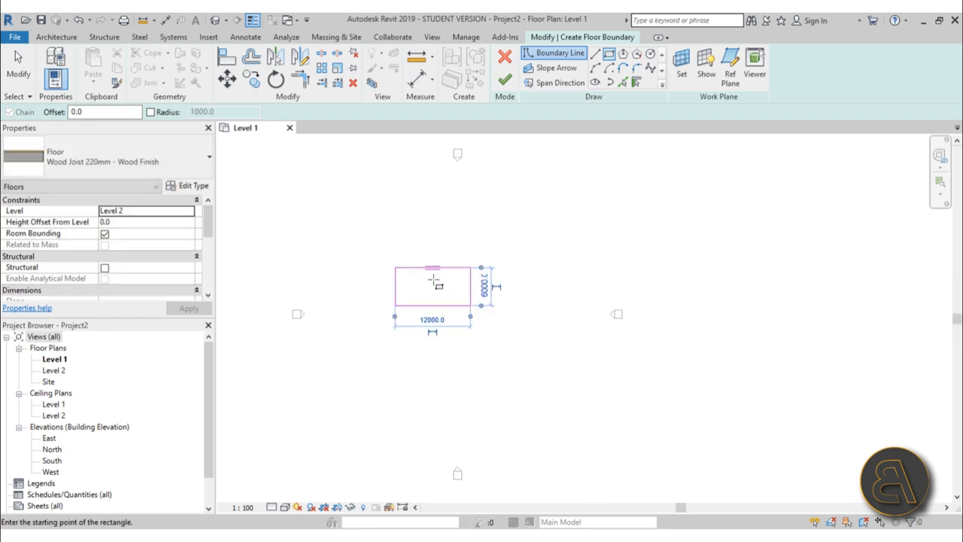
left_click(505, 78)
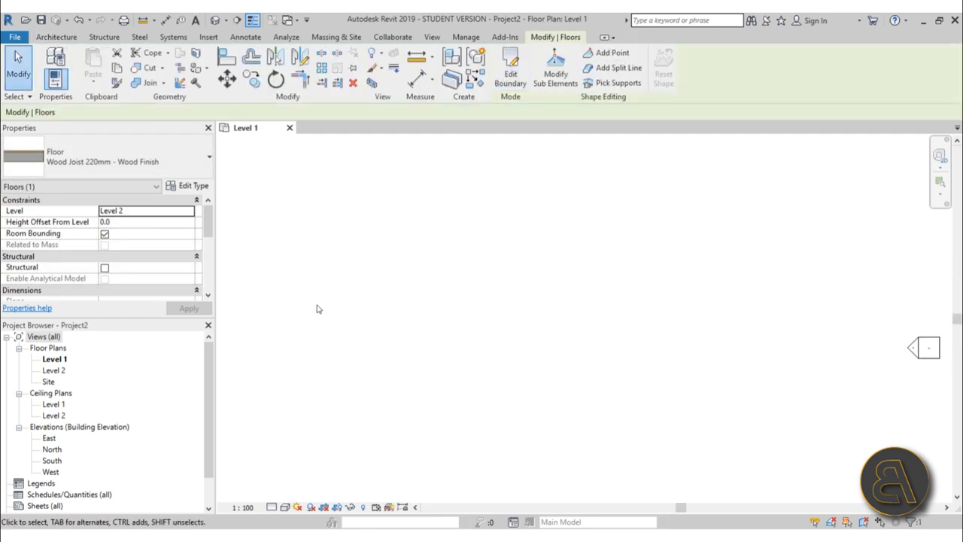
left_click(354, 270)
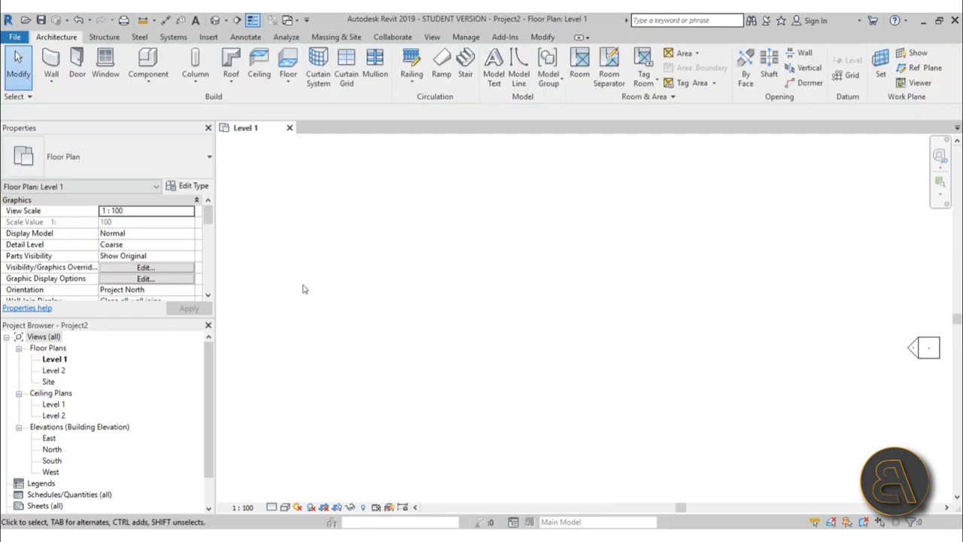
- Set the Level 1 plan's underlay base level to Level 2 to show the floor outline
scroll(138, 237, "down", 5)
scroll(75, 242, "up", 1)
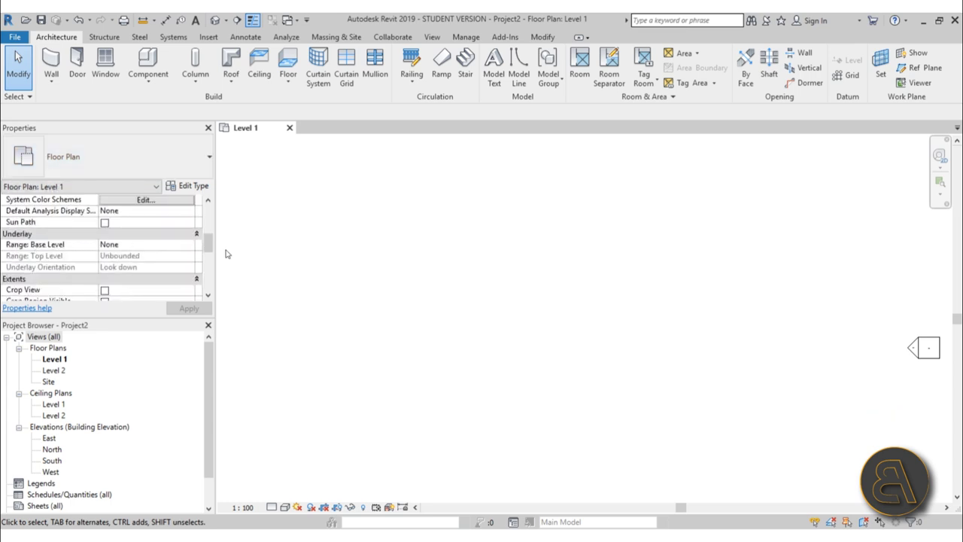
left_click(151, 245)
left_click(187, 244)
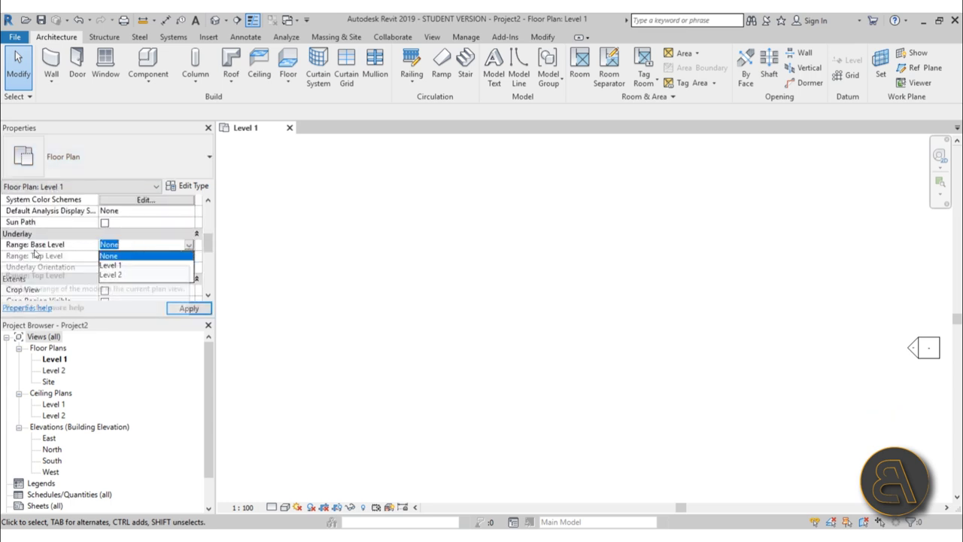
left_click(110, 275)
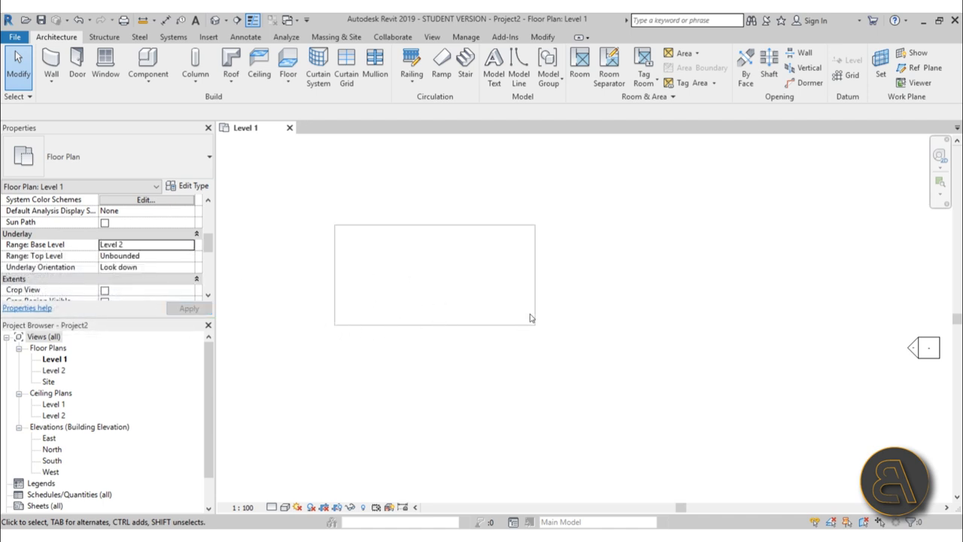
middle_click_drag(387, 327, 400, 291)
scroll(390, 240, "up", 1)
middle_click_drag(389, 241, 401, 254)
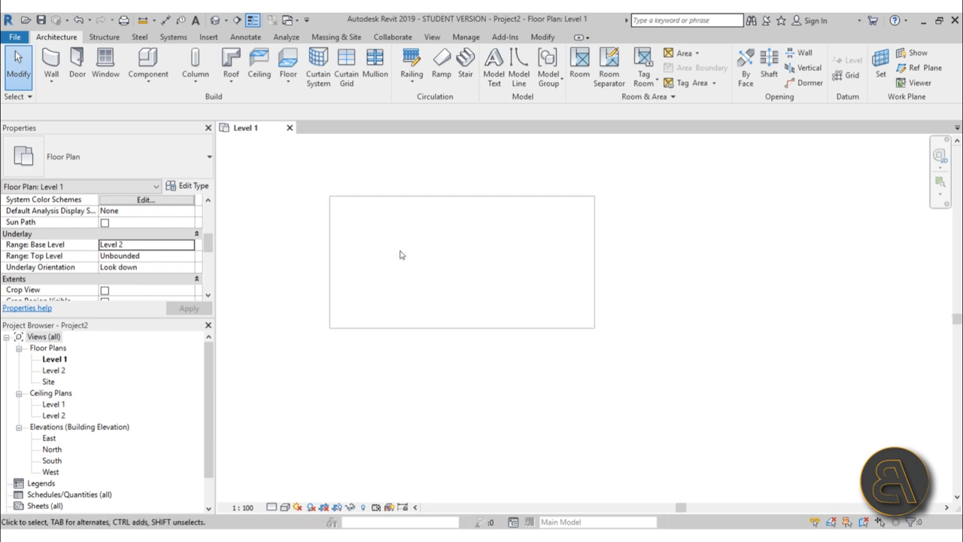
- Draw a straight stair run with all 23 risers, starting below the floor outline and ending at its lower edge near the left corner
left_click(463, 76)
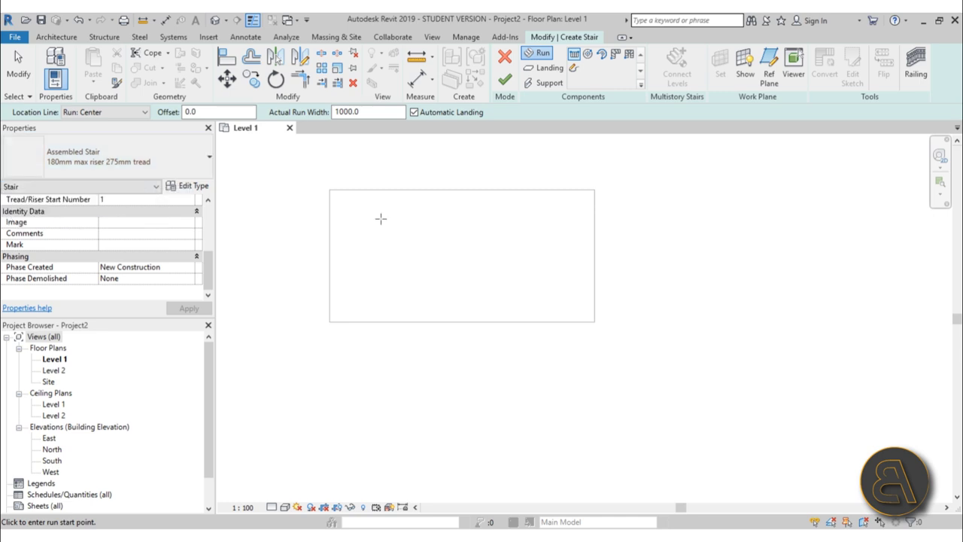
left_click(354, 444)
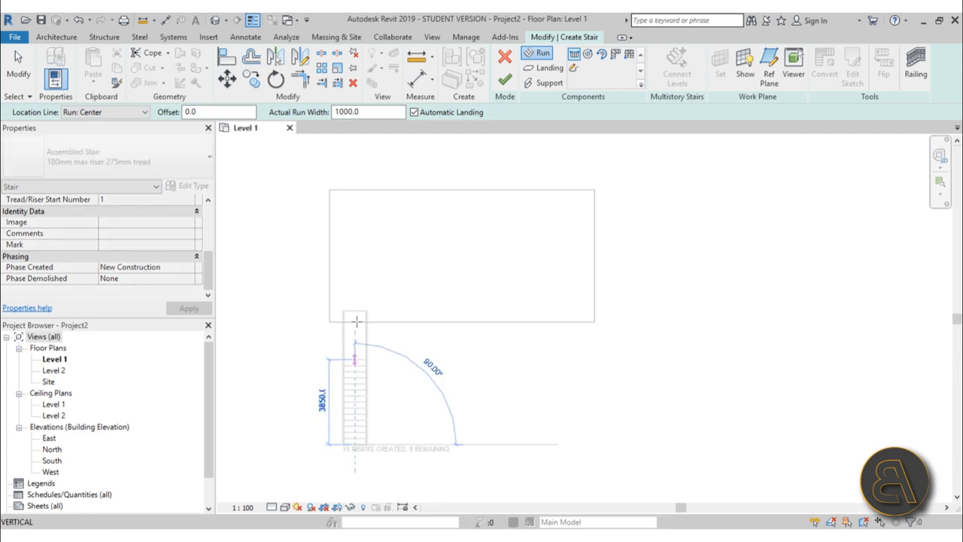
left_click(353, 258)
key("Escape")
middle_click_drag(392, 426, 383, 366)
scroll(383, 366, "up", 2)
left_click(337, 299)
left_click(384, 279)
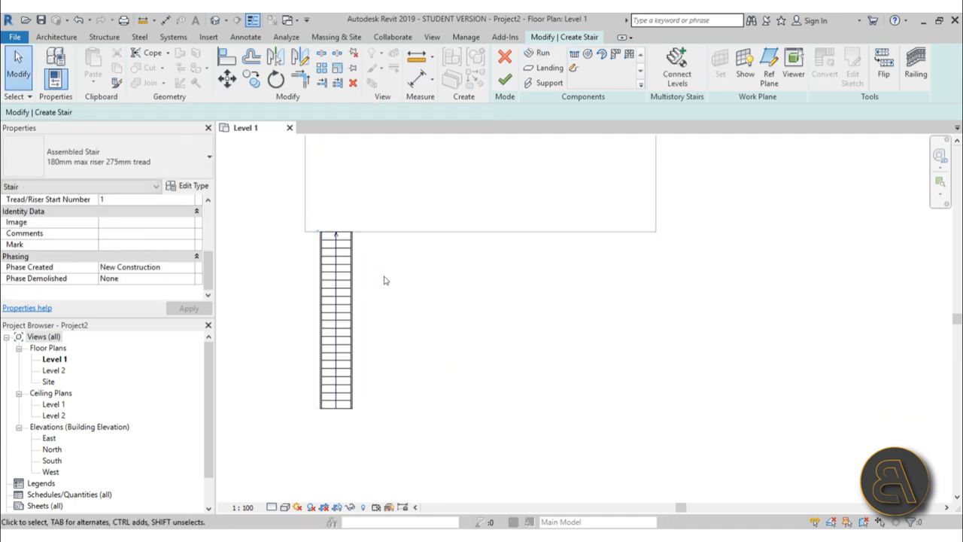
- Align the left side of the stair with the floor's left edge
key("a")
key("l")
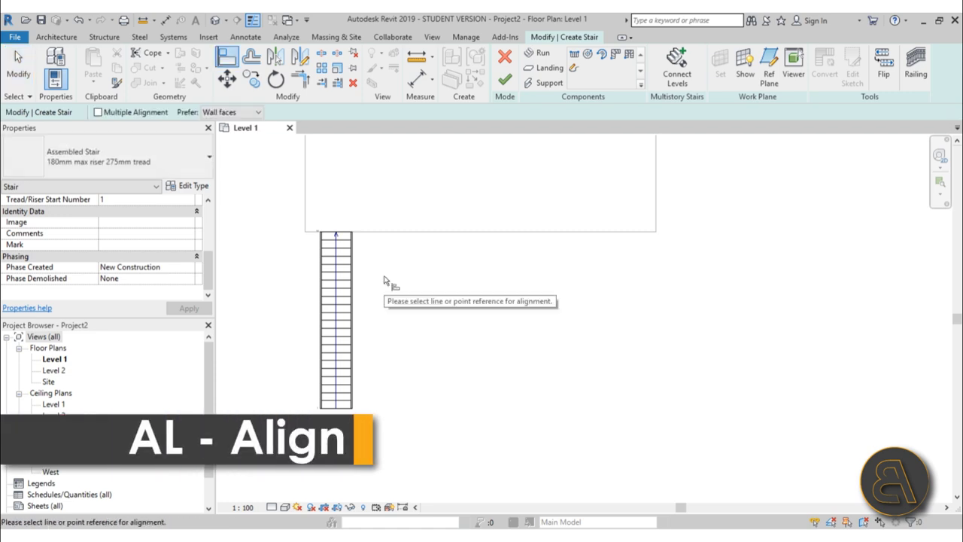
left_click(304, 218)
scroll(323, 260, "up", 2)
left_click(317, 256)
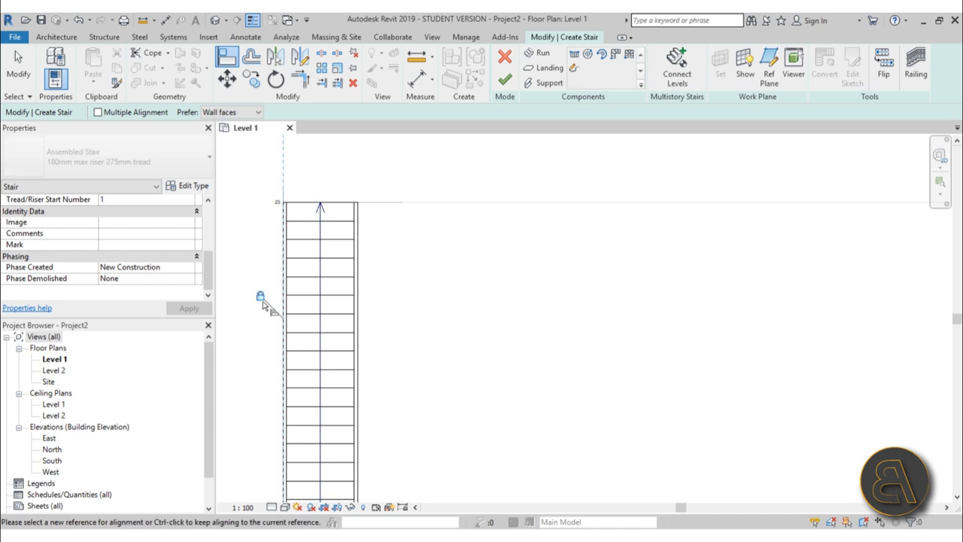
scroll(442, 250, "down", 2)
key("Escape")
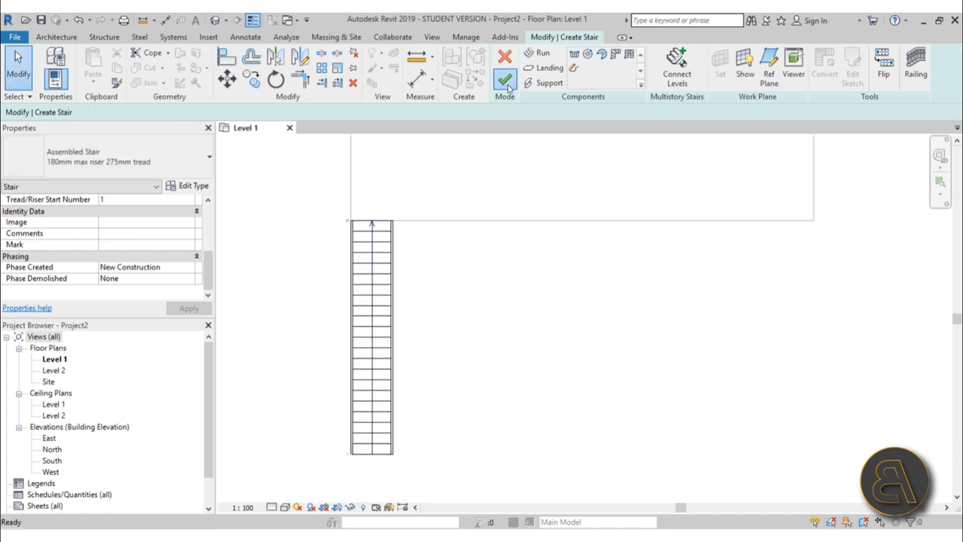
- Finish the stair and open the default 3D view
left_click(504, 79)
key("3")
key("d")
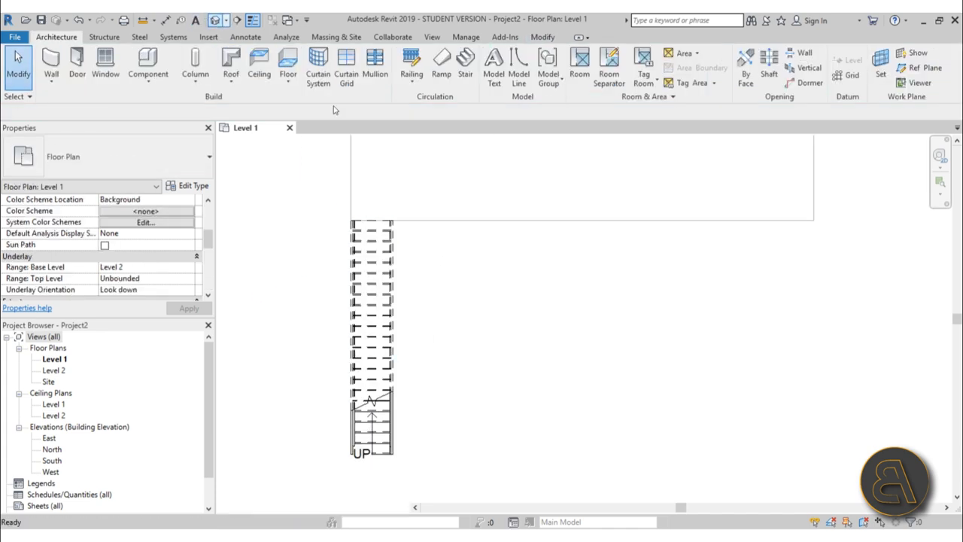
- Delete both 900mm Pipe railings from the stair
scroll(508, 296, "up", 5)
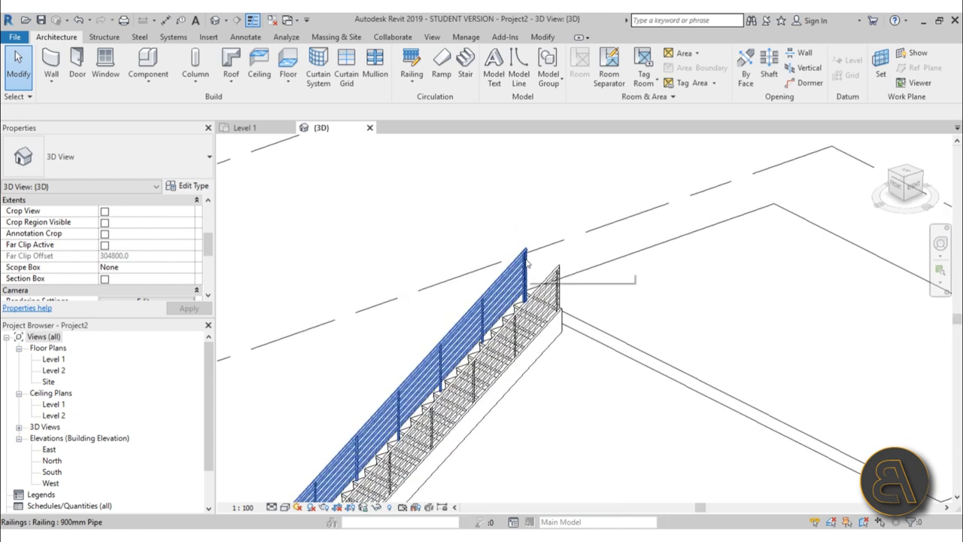
left_click(536, 266)
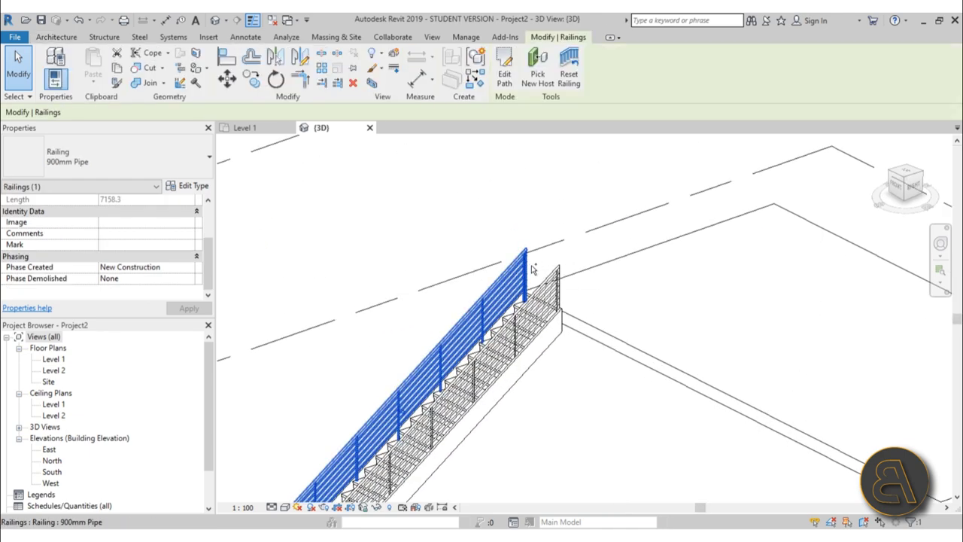
left_click(559, 290, "ctrl")
scroll(527, 305, "down", 3)
scroll(520, 307, "up", 2)
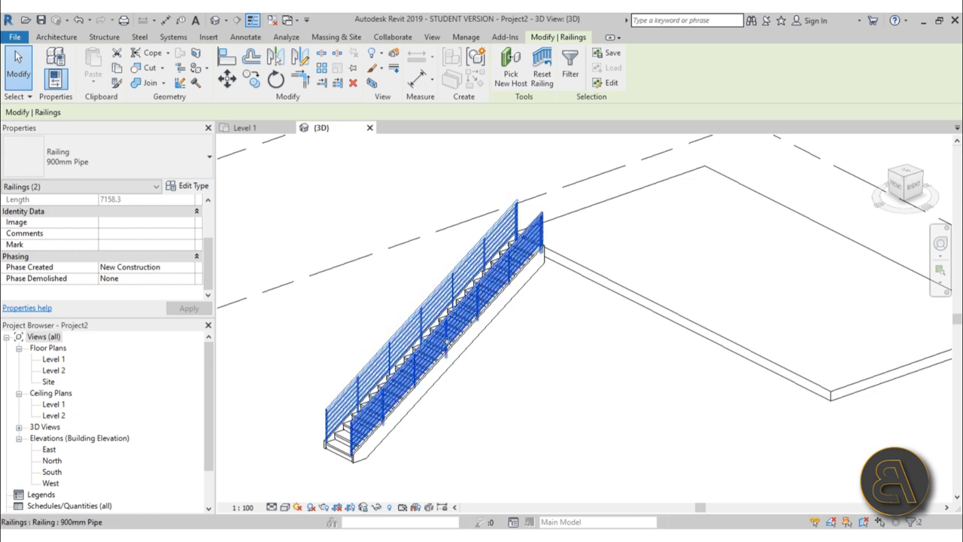
scroll(467, 365, "up", 1)
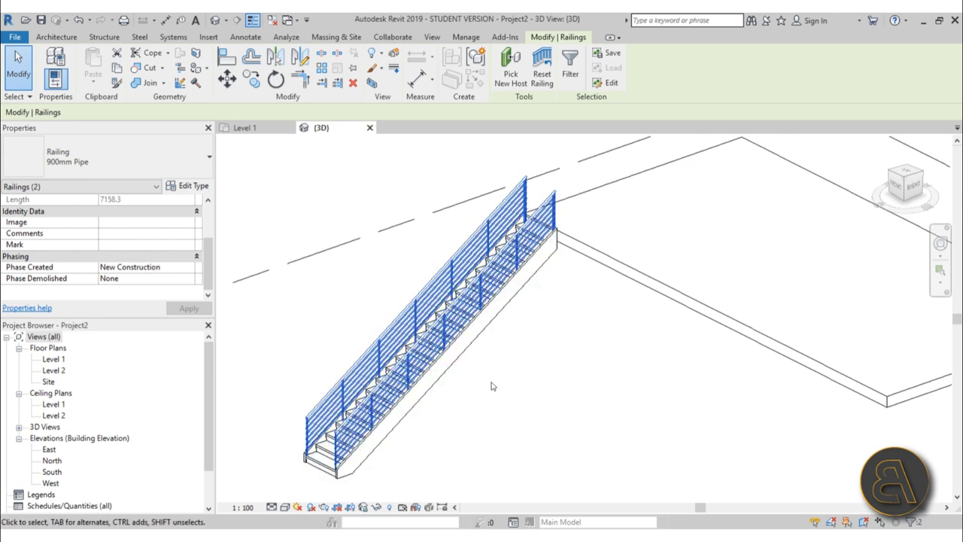
key("Delete")
middle_click_drag(494, 386, 503, 395, "shift")
scroll(503, 394, "up", 2)
scroll(427, 356, "up", 1)
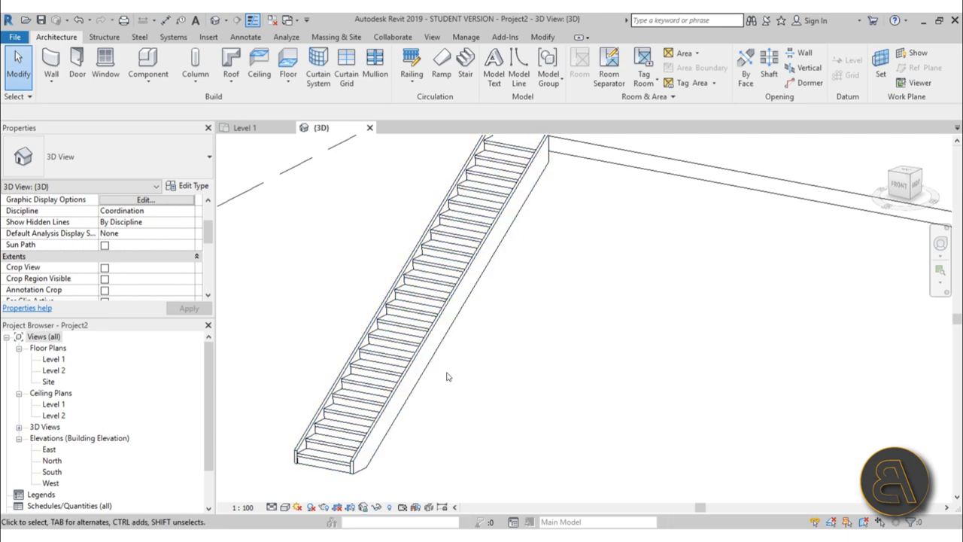
left_click(191, 185)
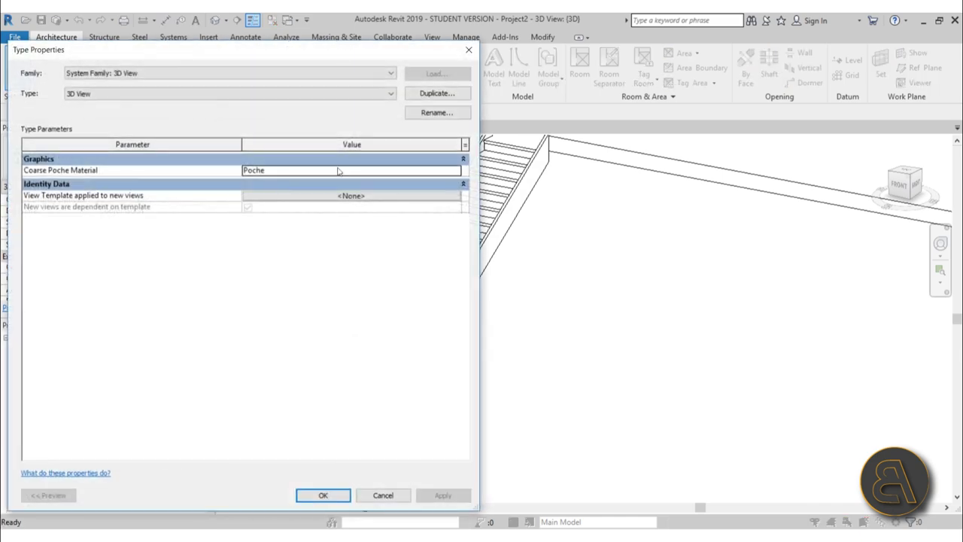
left_click(469, 50)
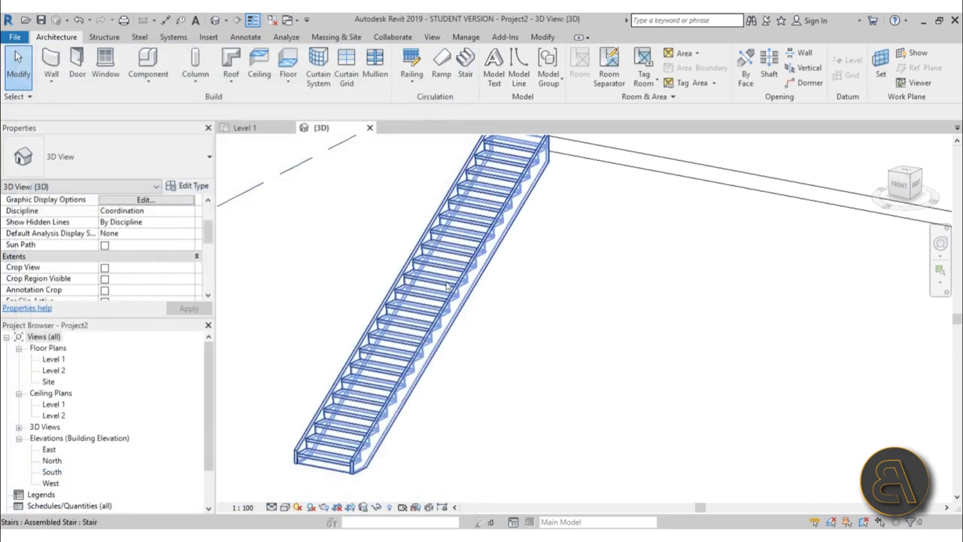
- Turn off the Riser and Slanted options in the stair's run type, 50mm Tread 25mm Nosing 13mm Riser, and apply the change
middle_click_drag(450, 286, 438, 316, "shift")
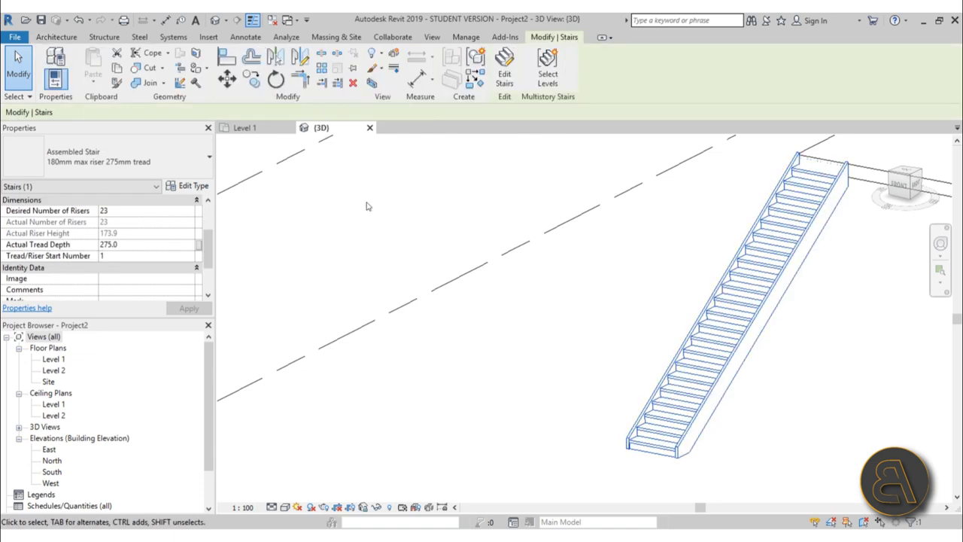
left_click(192, 186)
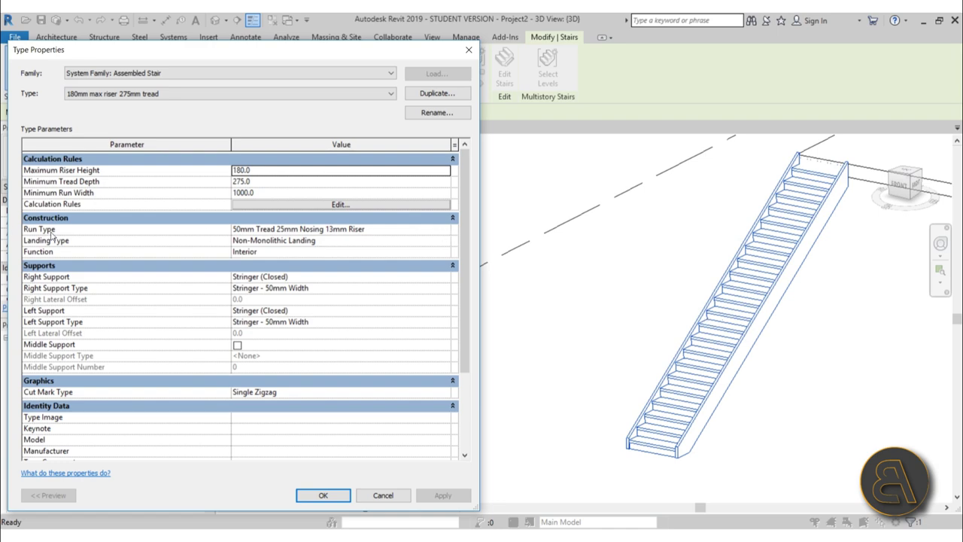
left_click(439, 233)
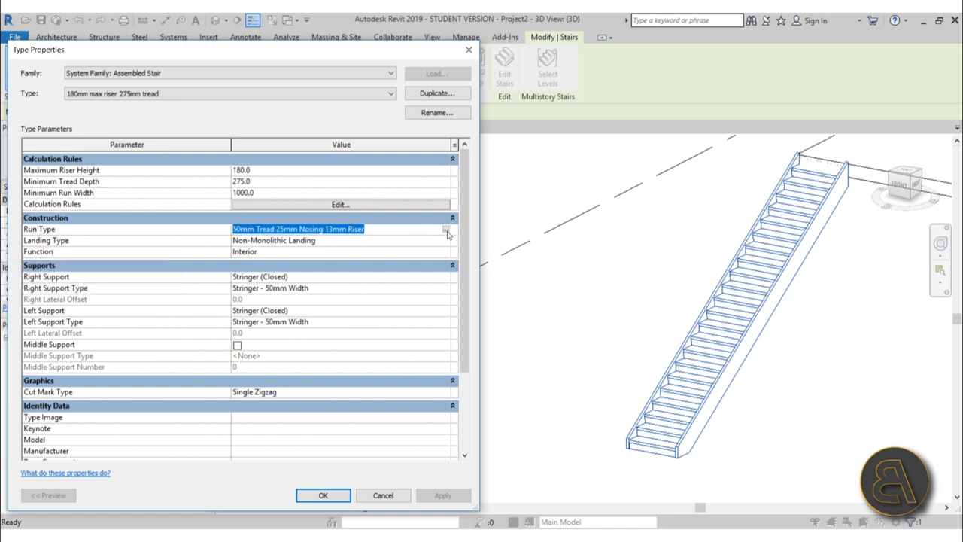
left_click(446, 230)
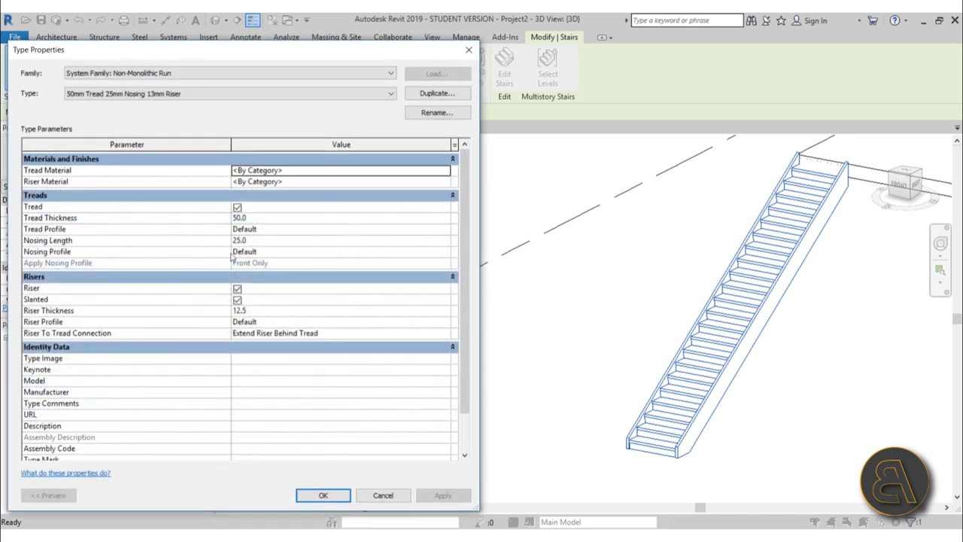
left_click(237, 289)
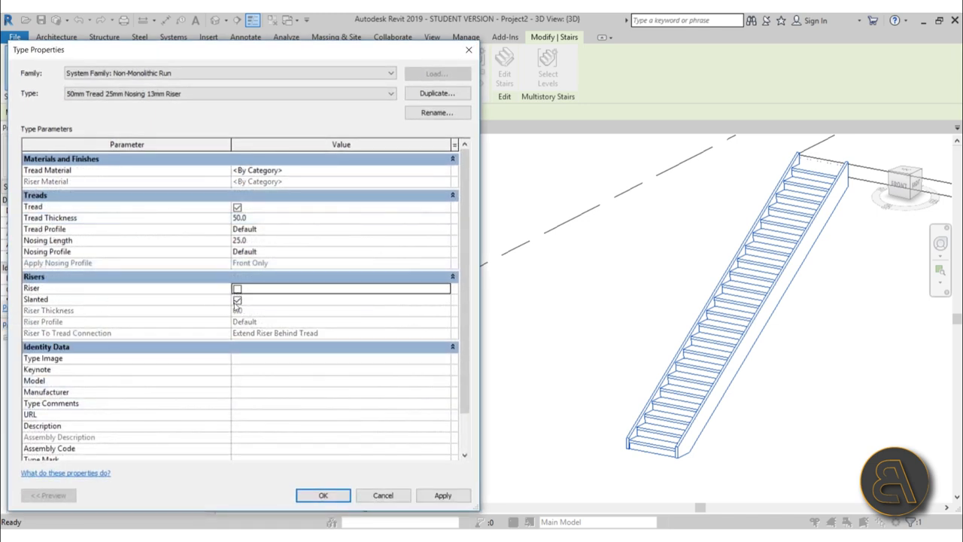
left_click(237, 300)
left_click(444, 497)
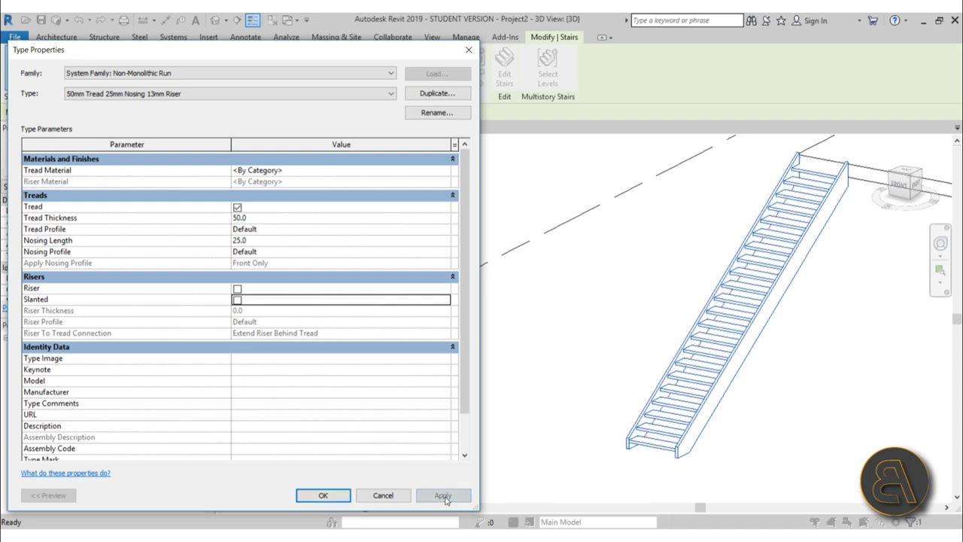
left_click(323, 496)
left_click(323, 496)
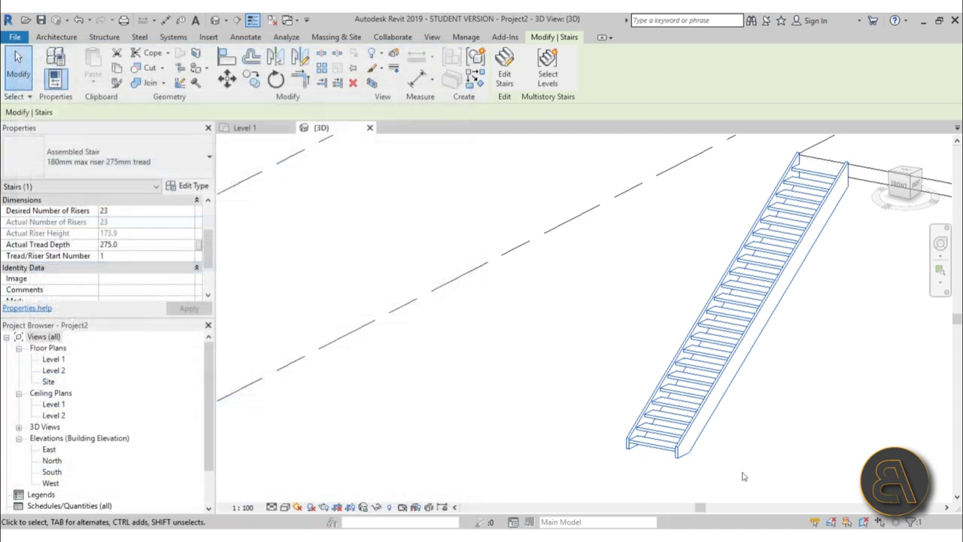
- Deselect the stair and turn on shadows in the 3D view
key("Escape")
scroll(730, 357, "up", 3)
scroll(647, 377, "down", 2)
left_click(310, 507)
scroll(439, 452, "up", 2)
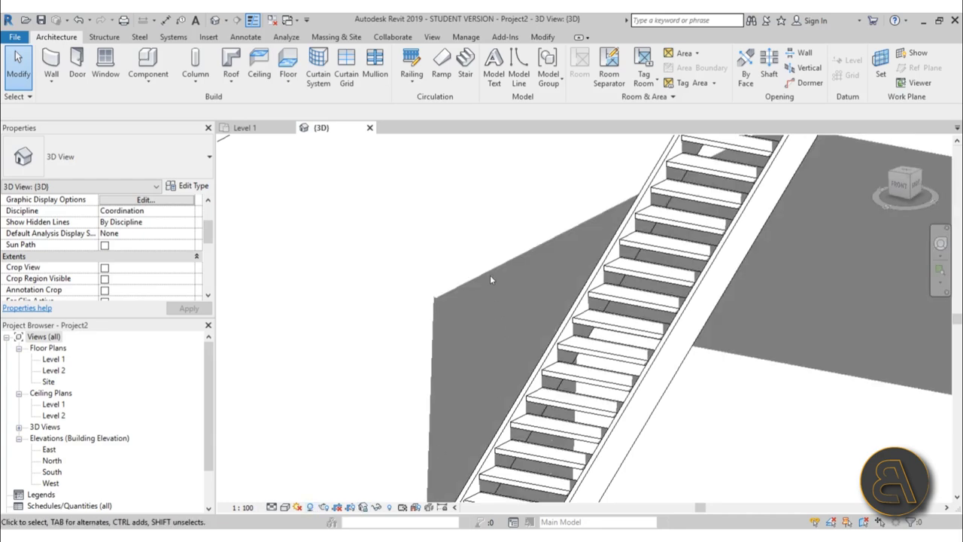
- Enable Middle Support in the type properties of the stair
scroll(490, 280, "down", 3)
middle_click_drag(518, 277, 375, 284)
middle_click_drag(494, 376, 611, 417)
scroll(574, 332, "up", 2)
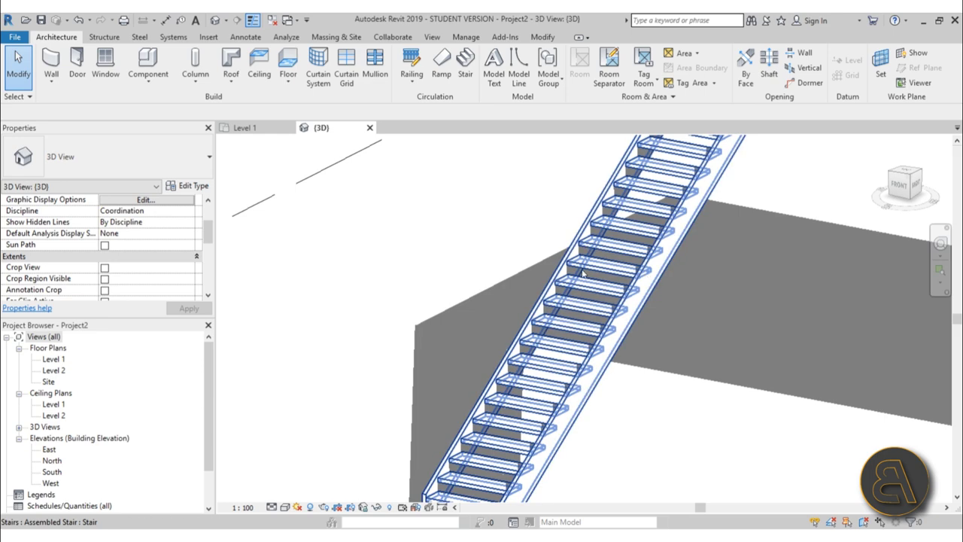
scroll(618, 269, "down", 3)
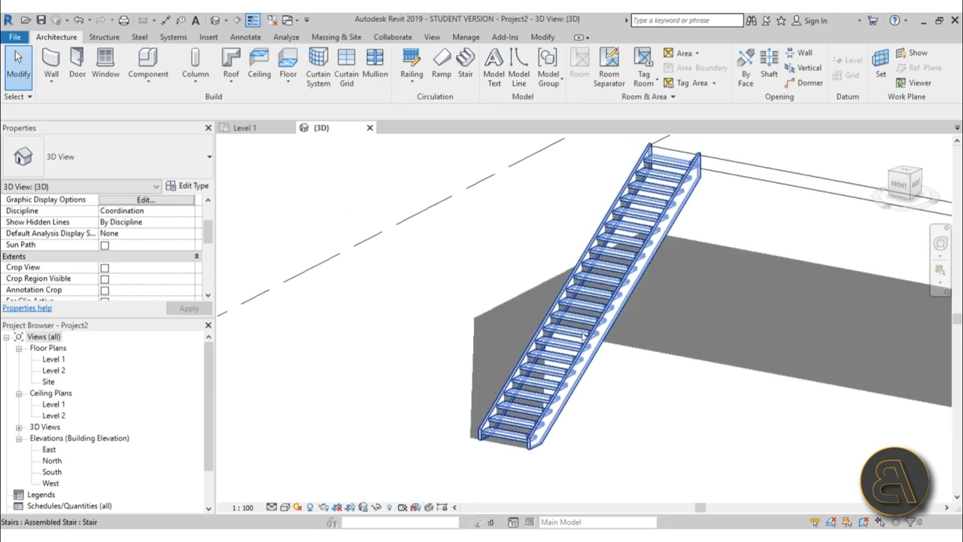
left_click(588, 339)
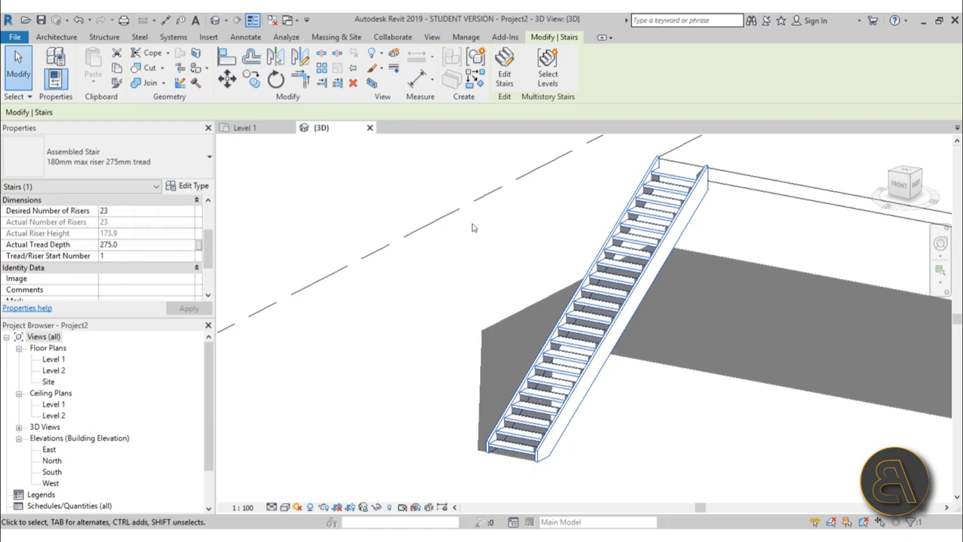
left_click(194, 187)
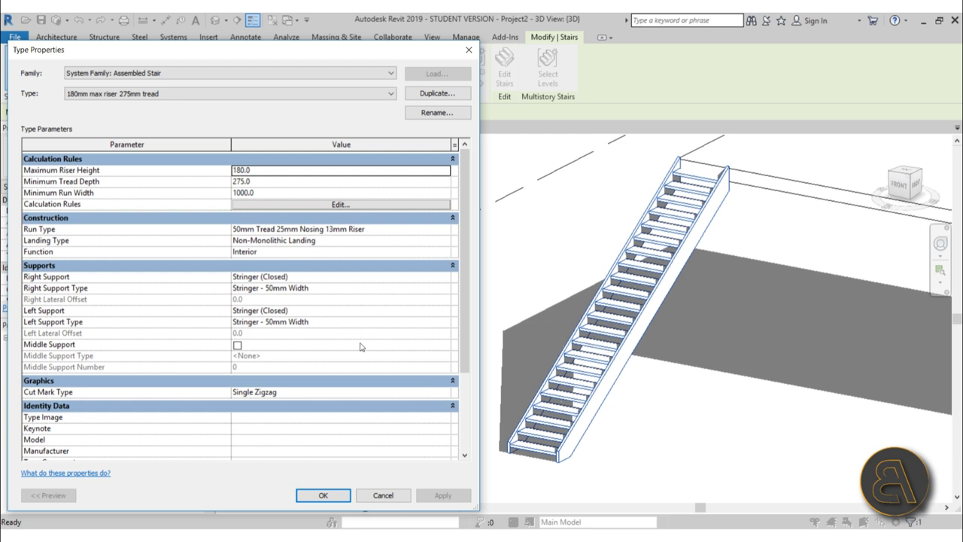
left_click(237, 345)
- Duplicate the middle support's Carriage - 50mm Width type as Carriage - 150mm Width
left_click(407, 356)
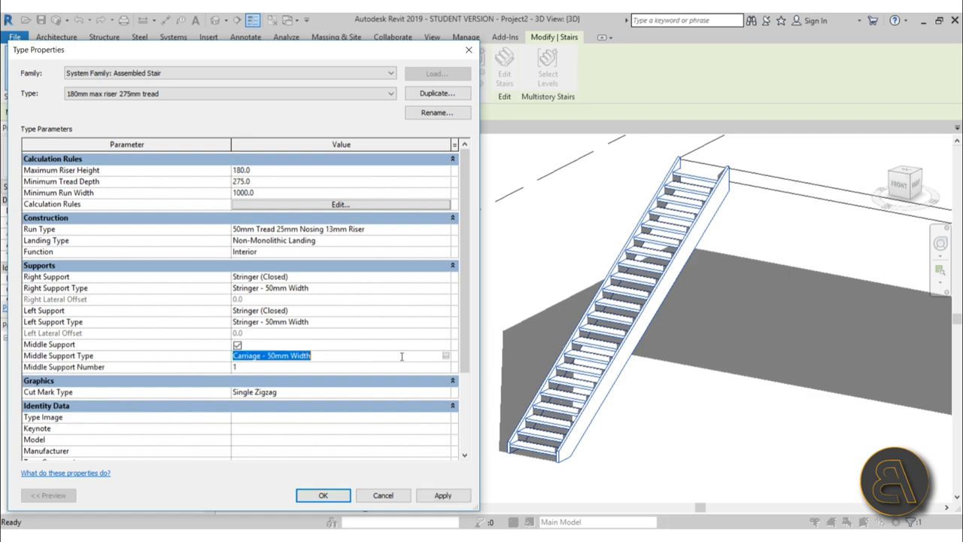
left_click(446, 356)
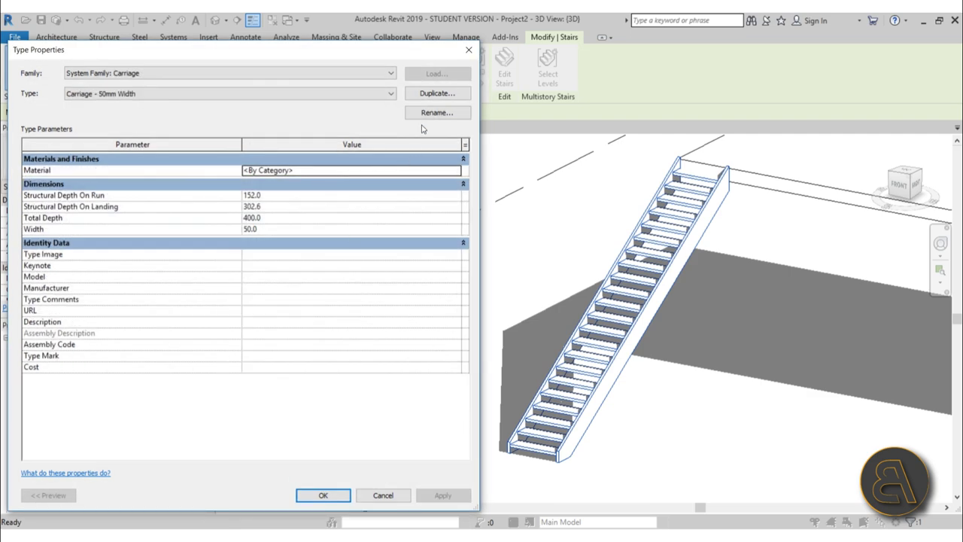
left_click(438, 93)
left_click(392, 189)
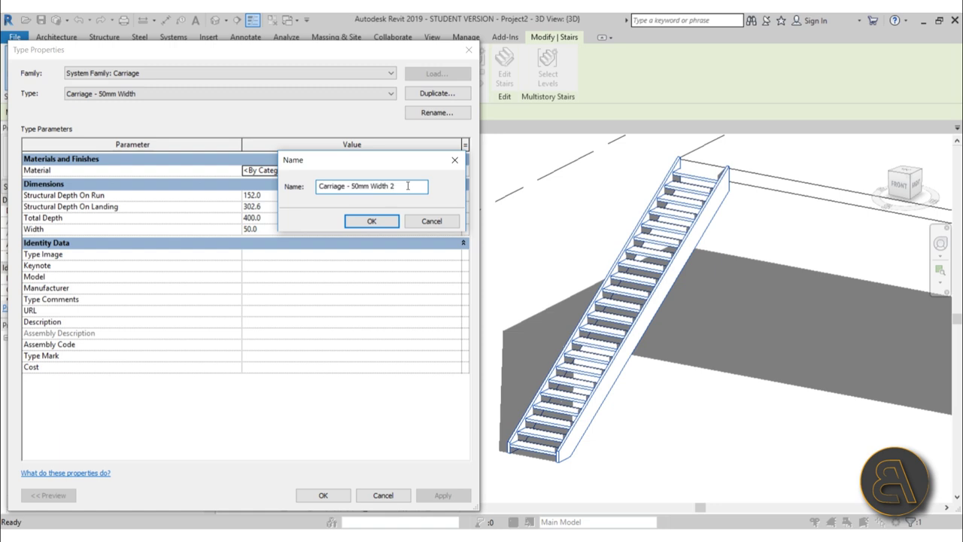
double_click(392, 186)
type("1")
left_click(371, 221)
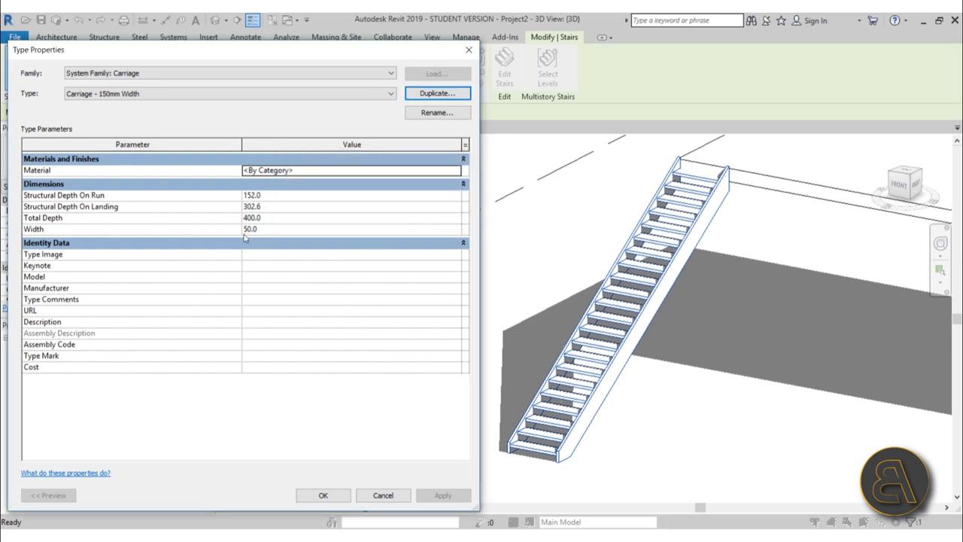
- Apply Carriage - 150mm Width as the stair's middle support type and close its type properties
left_click(248, 230)
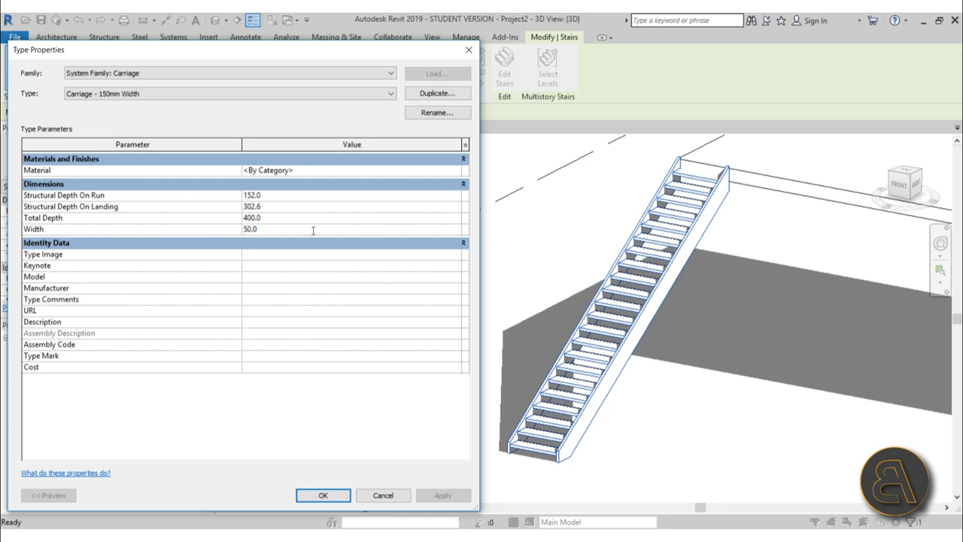
left_click(323, 495)
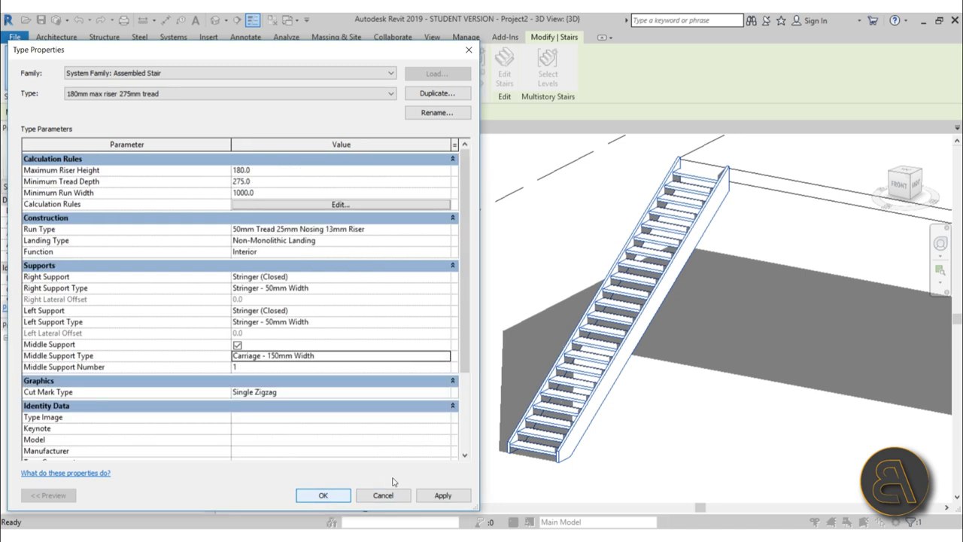
left_click(442, 496)
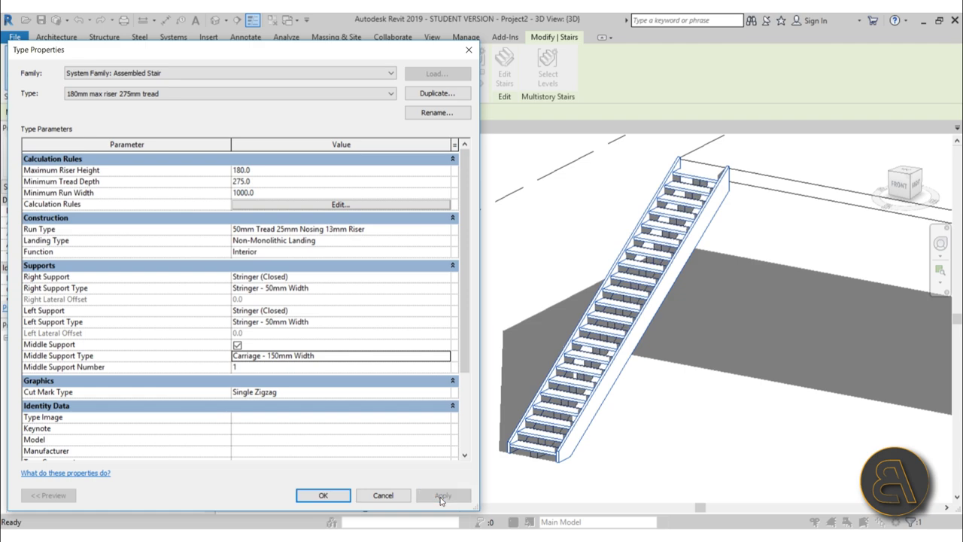
left_click(323, 496)
- Examine the stair's middle support from different angles and distances
left_click(632, 413)
middle_click_drag(633, 414, 631, 355, "shift")
scroll(456, 322, "up", 5)
left_click(456, 323)
scroll(455, 322, "down", 5)
scroll(482, 353, "up", 2)
middle_click(592, 357)
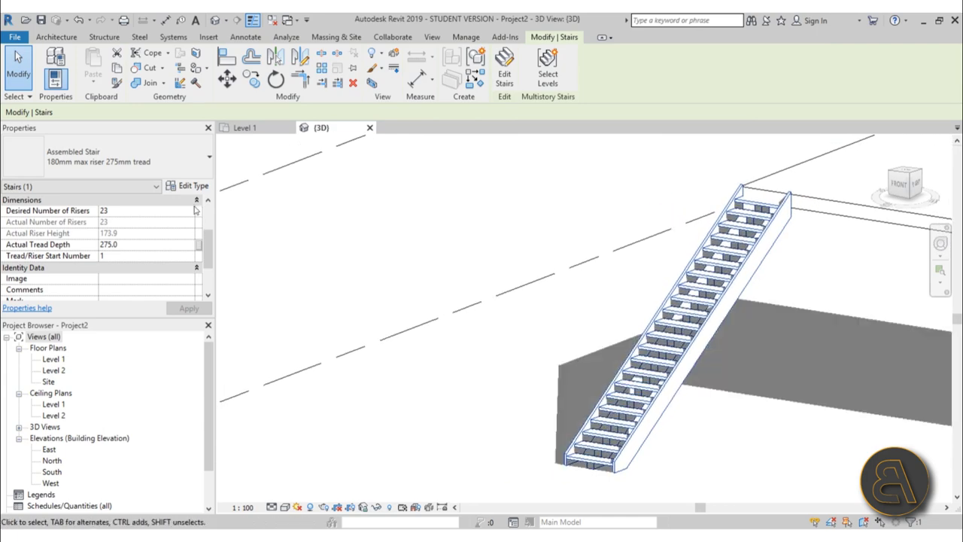
- Duplicate the stair's right support type as Stringer - glass railing
left_click(194, 187)
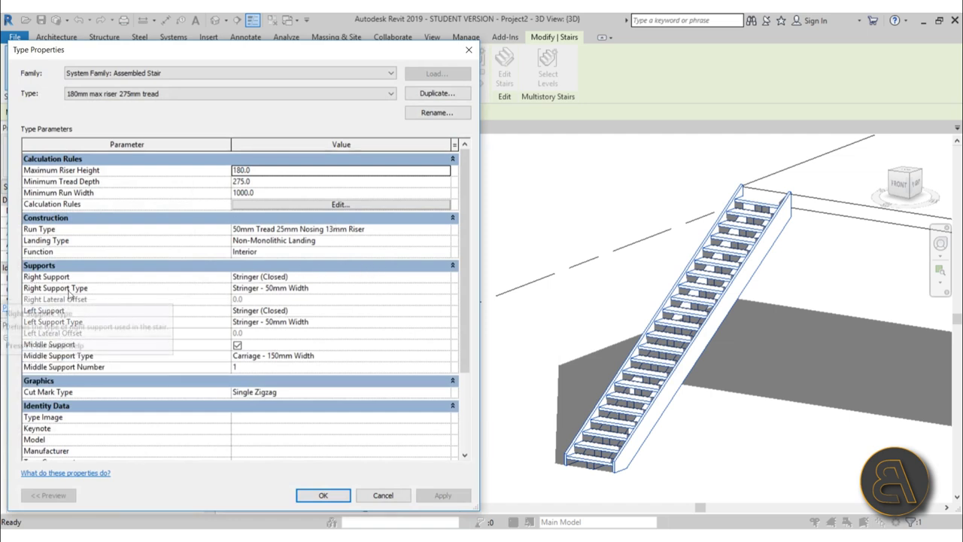
left_click(376, 289)
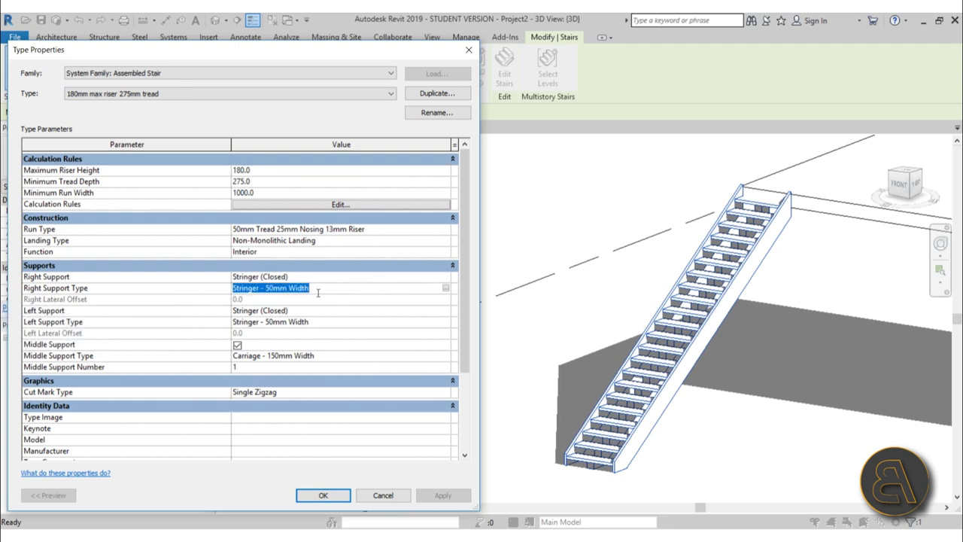
left_click(445, 289)
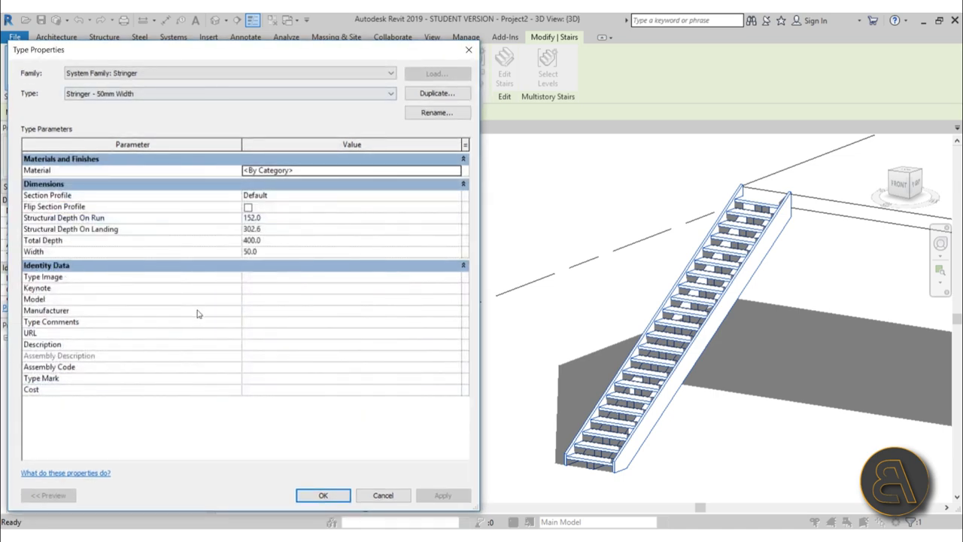
left_click(437, 93)
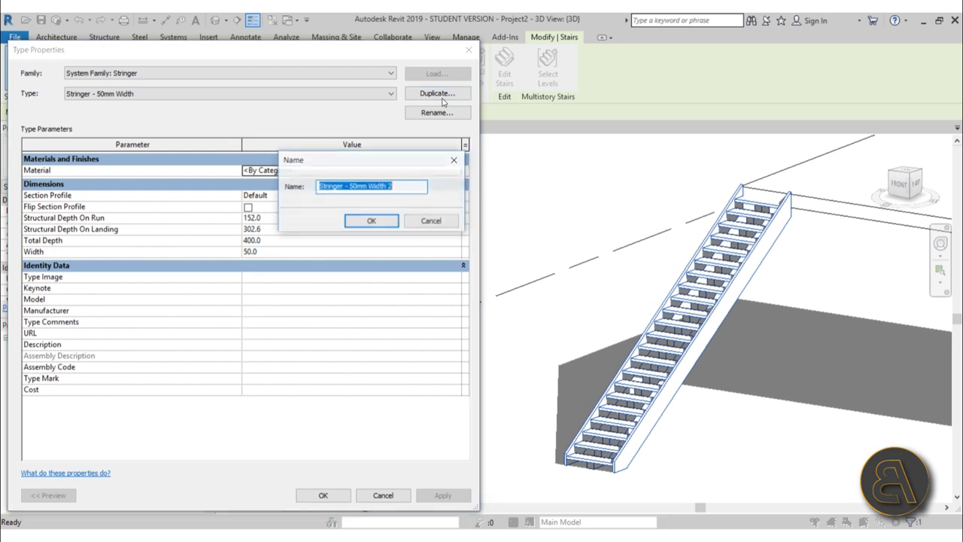
left_click_drag(406, 187, 357, 187)
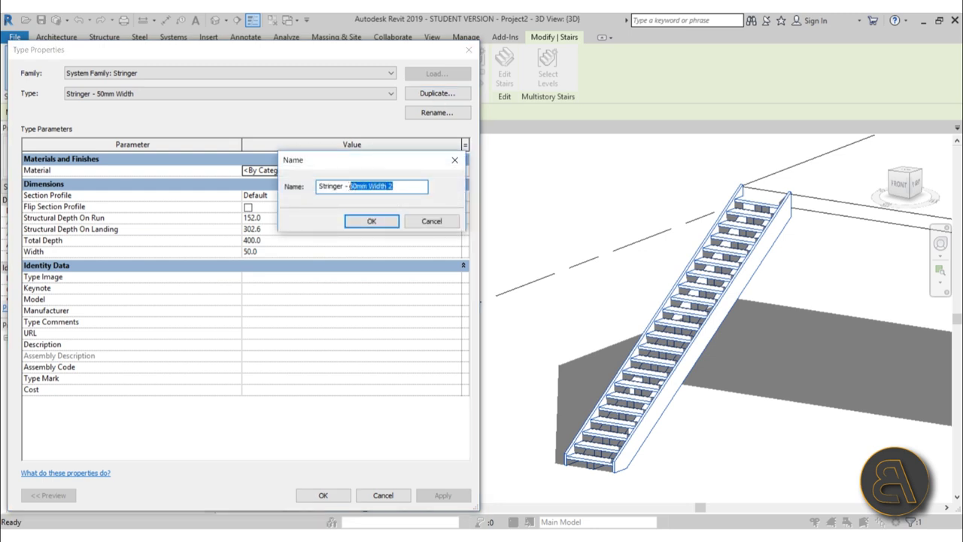
type("glass")
key("Return")
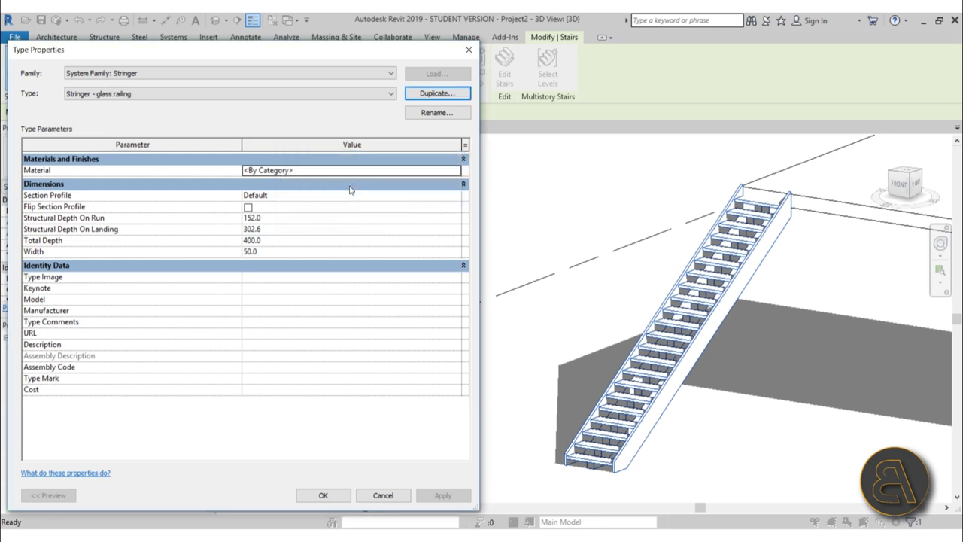
- Assign the Glass, Clear Glazing material to the glass railing stringer type
left_click(458, 172)
left_click(457, 171)
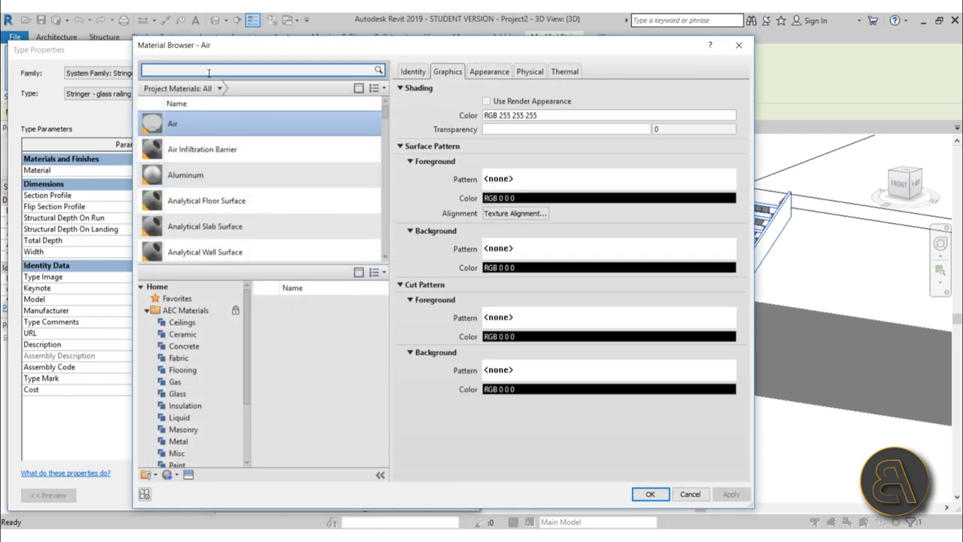
type("glass")
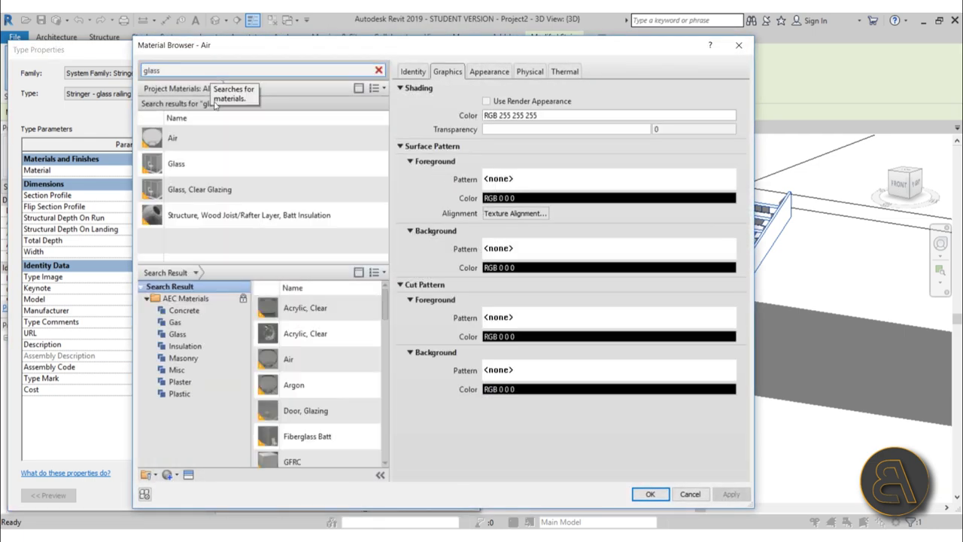
double_click(176, 192)
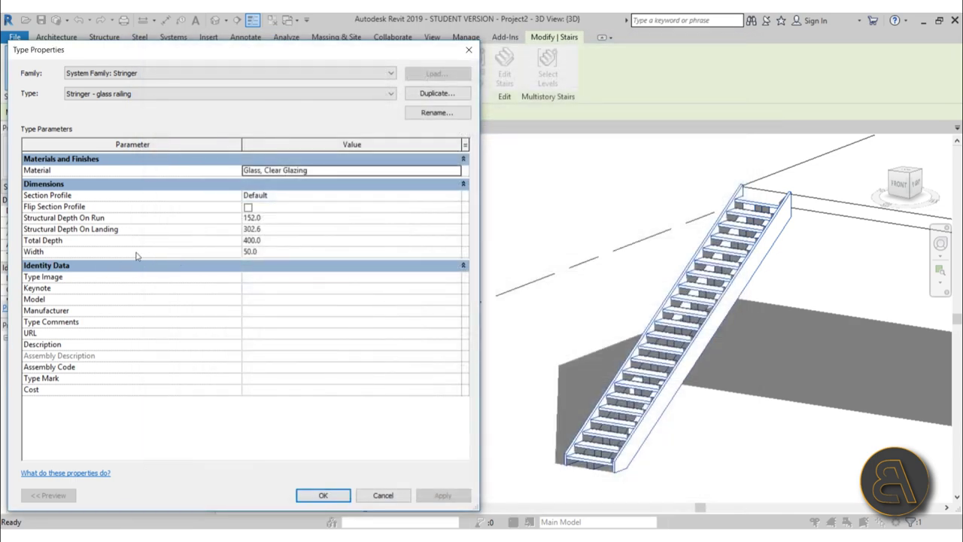
- Set the glass railing stringer's width to 15 and total depth to 1200, and apply it as the stair's right support
left_click(273, 254)
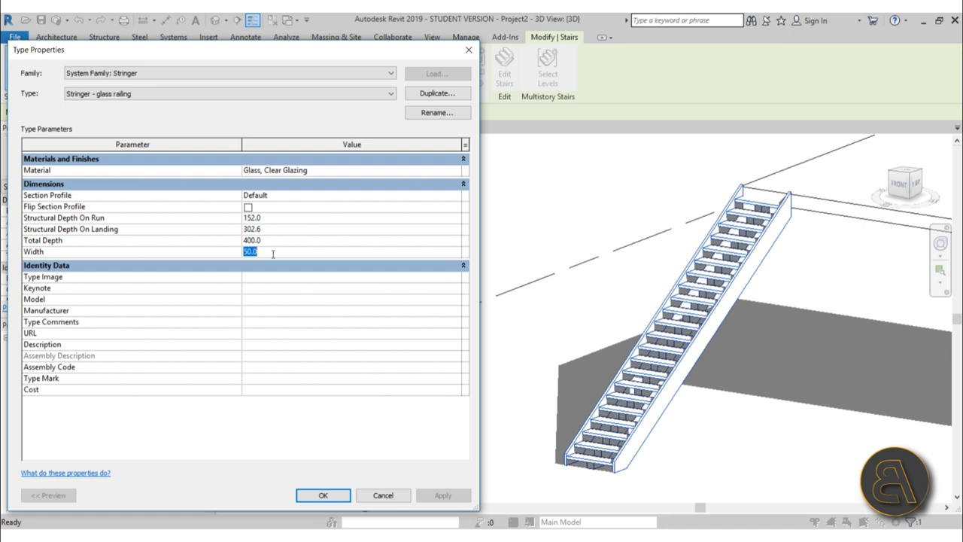
type("15")
left_click(275, 242)
type("1200")
key("Return")
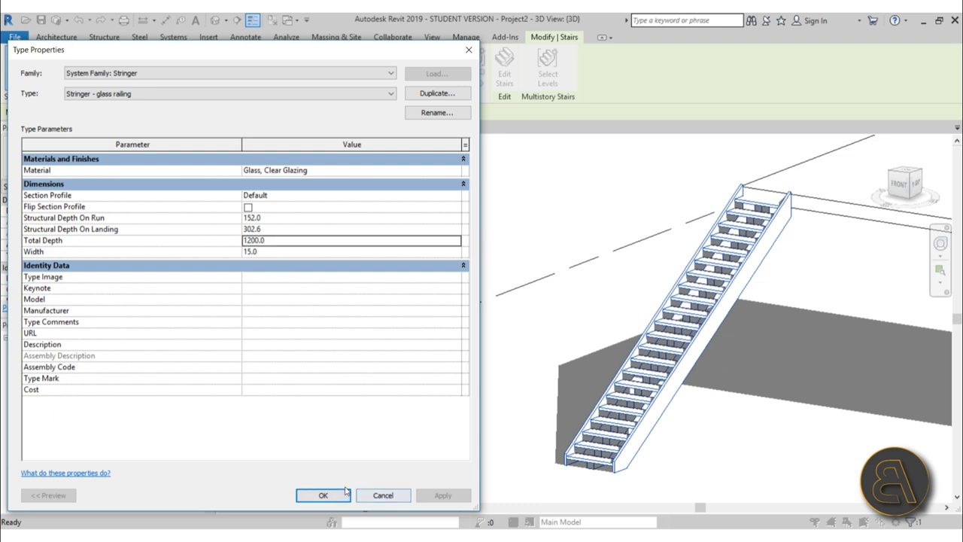
left_click(323, 495)
left_click(440, 496)
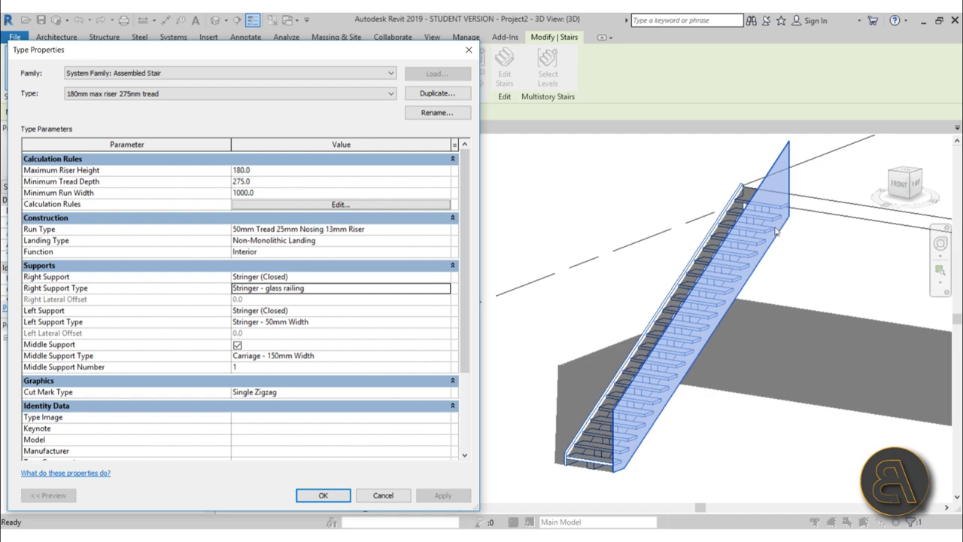
- Set the glass railing stringer's structural depth on run to 50 and apply it
left_click(447, 289)
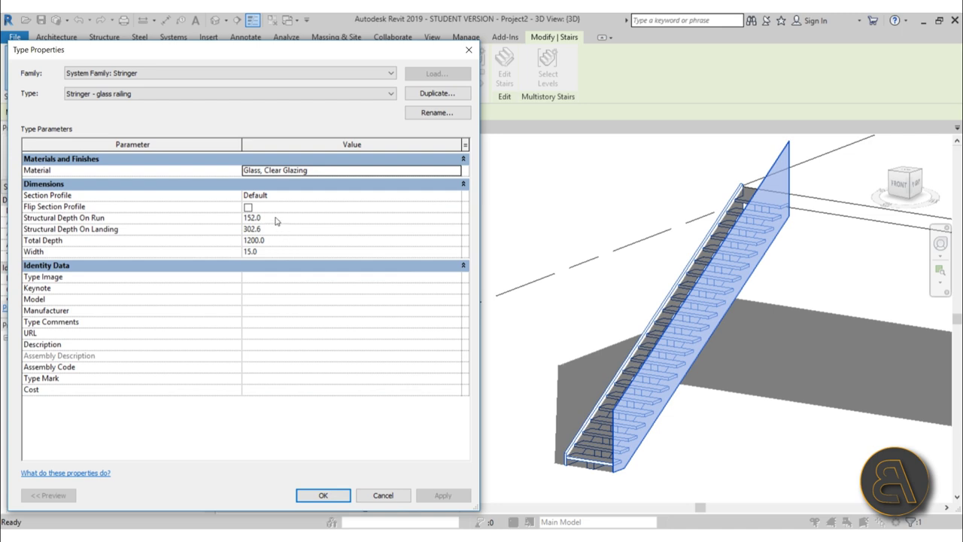
left_click(275, 218)
type("50.0")
left_click(450, 500)
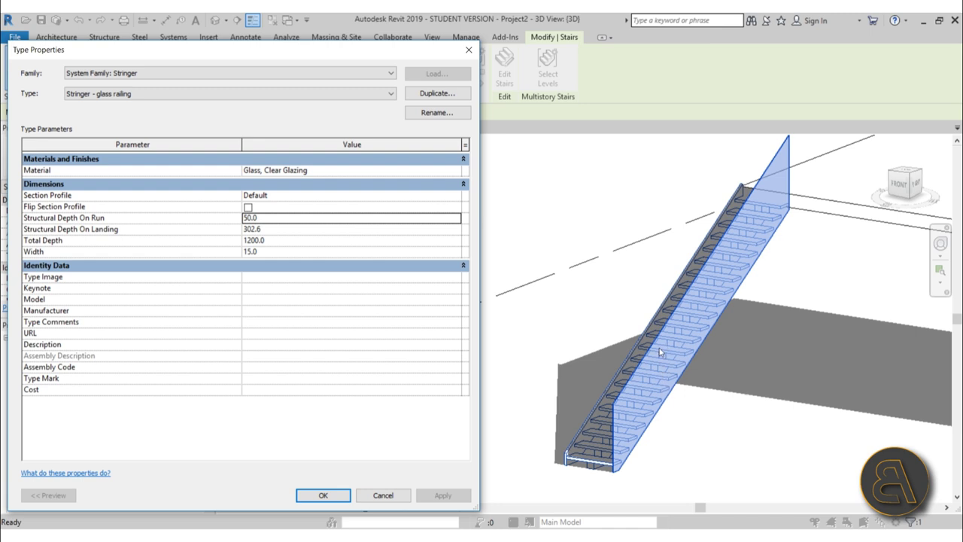
- Set the glass railing stringer's total depth to 1000 and apply it
left_click(290, 241)
type("100")
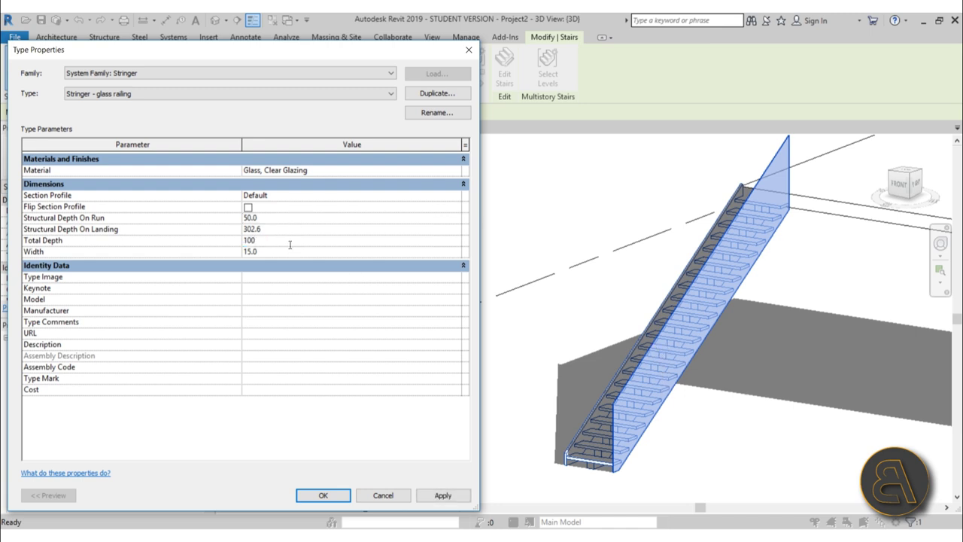
type("0")
key("Return")
left_click(442, 495)
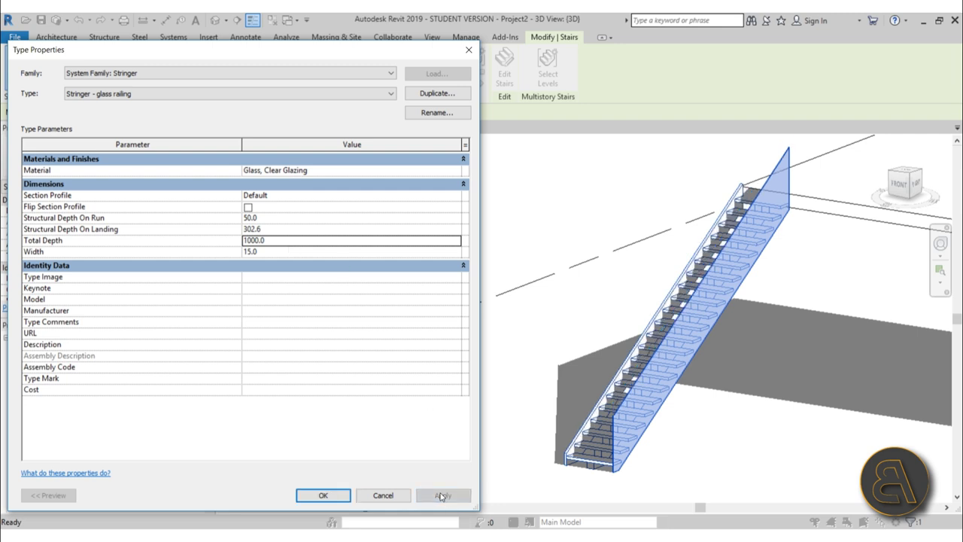
- Set the glass railing stringer's total depth to 1100, apply it and return to the stair's type properties
left_click(292, 239)
type("11")
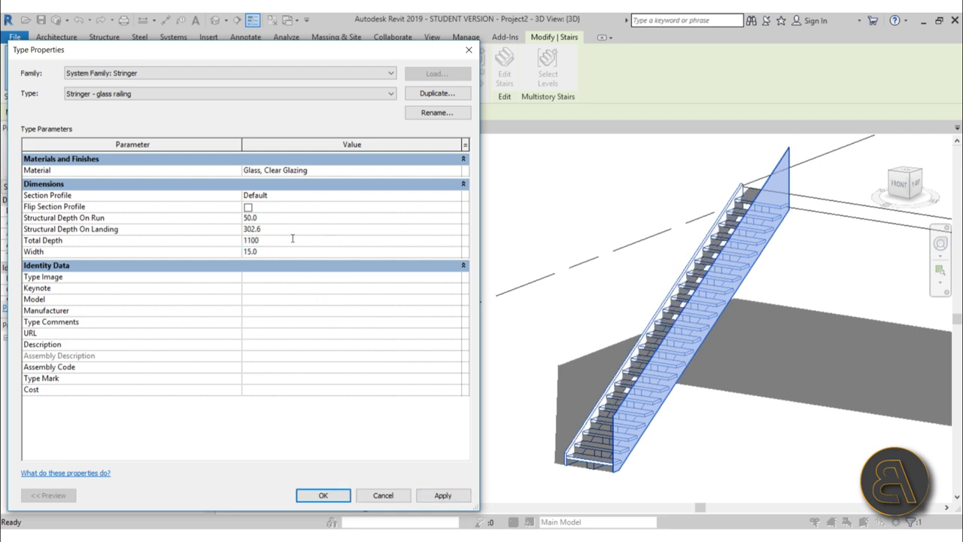
type("00")
key("Return")
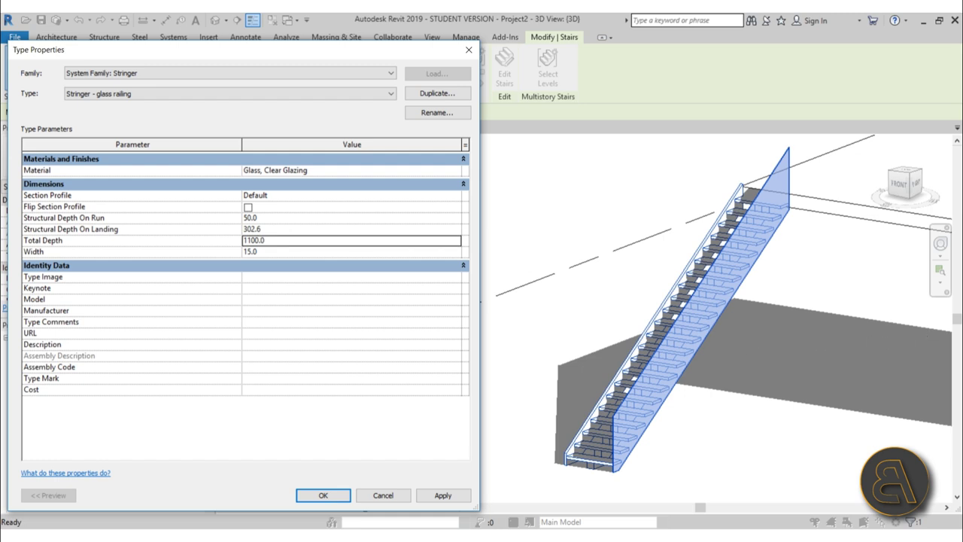
left_click(443, 495)
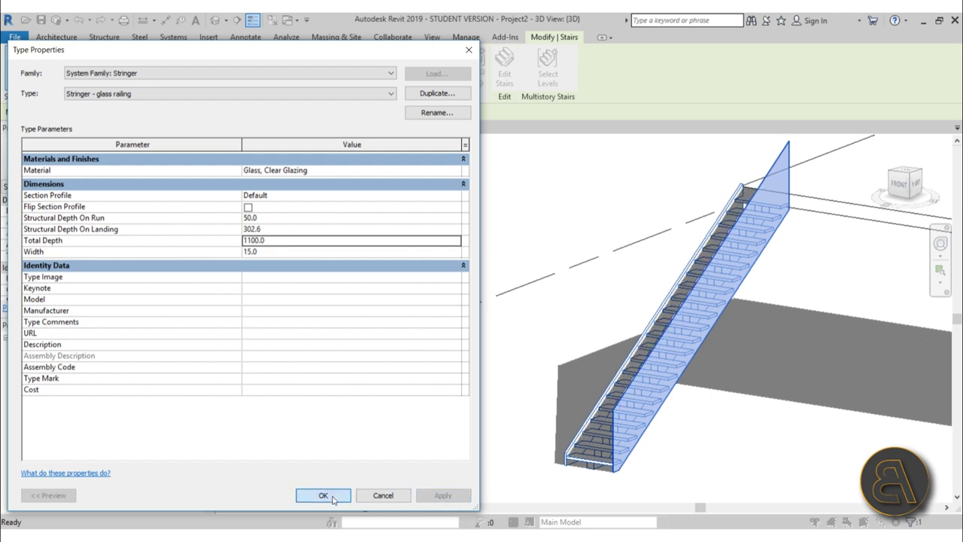
left_click(332, 498)
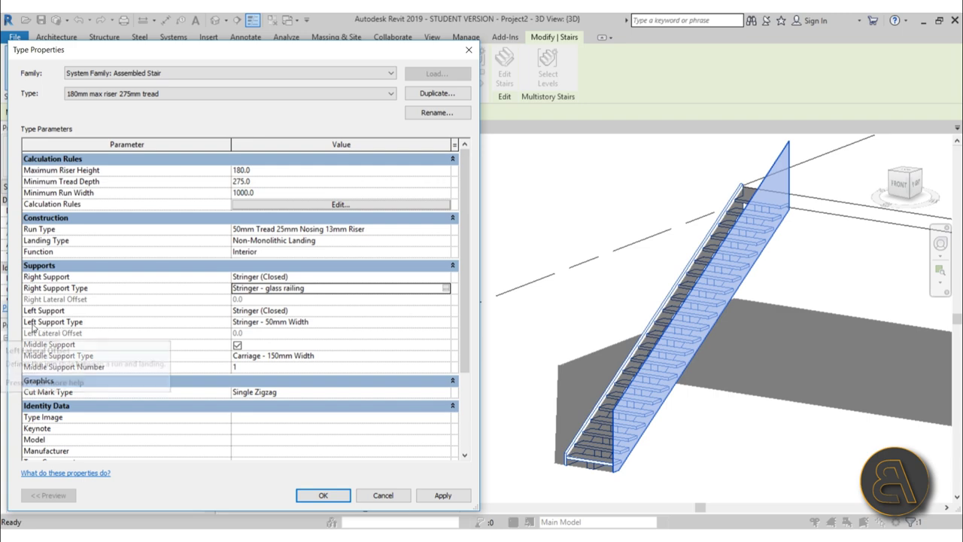
- Set the stair's left support type to Stringer - glass railing and apply the stair type changes
left_click(446, 326)
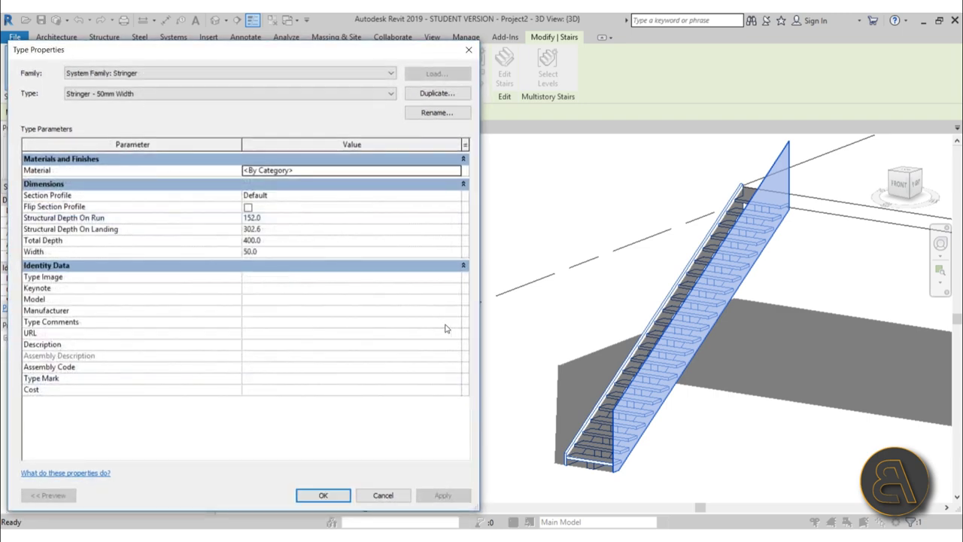
left_click(176, 94)
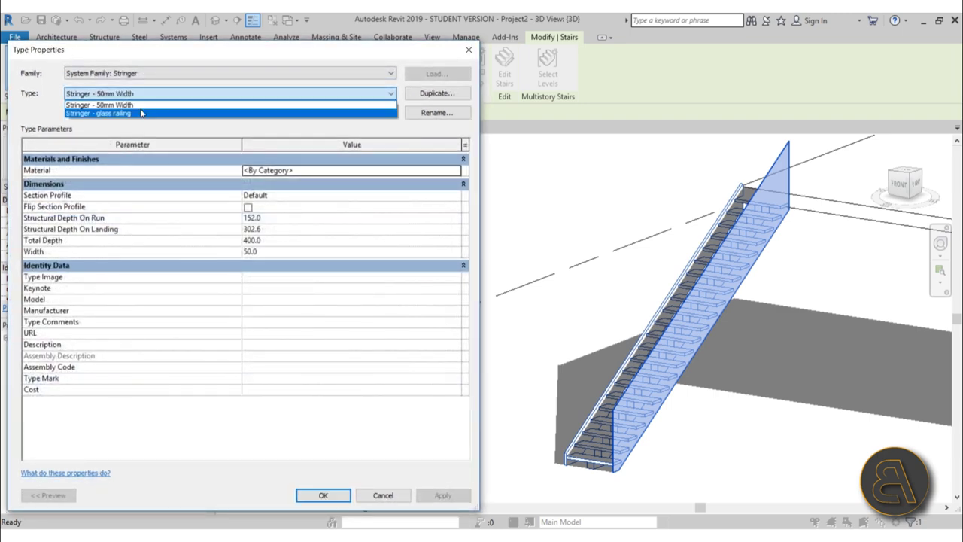
left_click(144, 112)
left_click(324, 495)
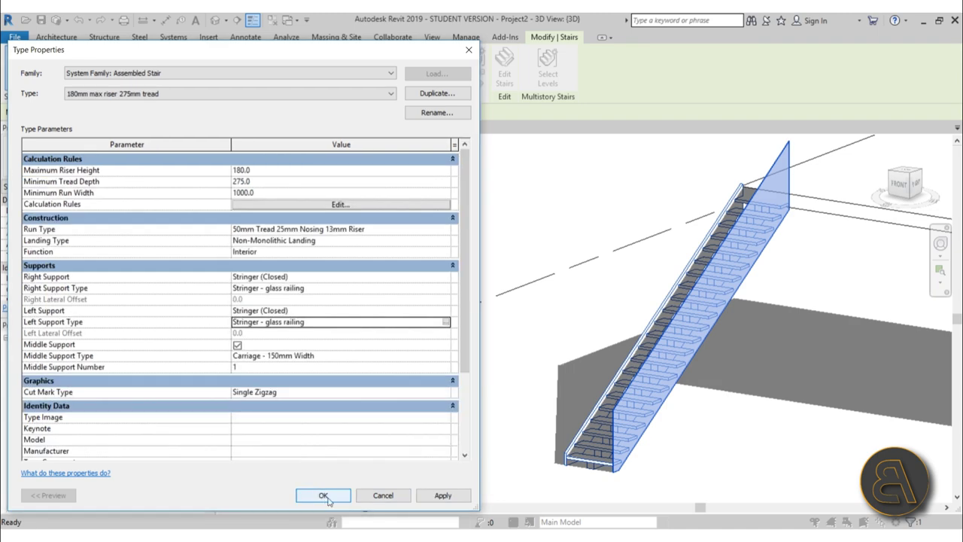
left_click(443, 495)
left_click(321, 495)
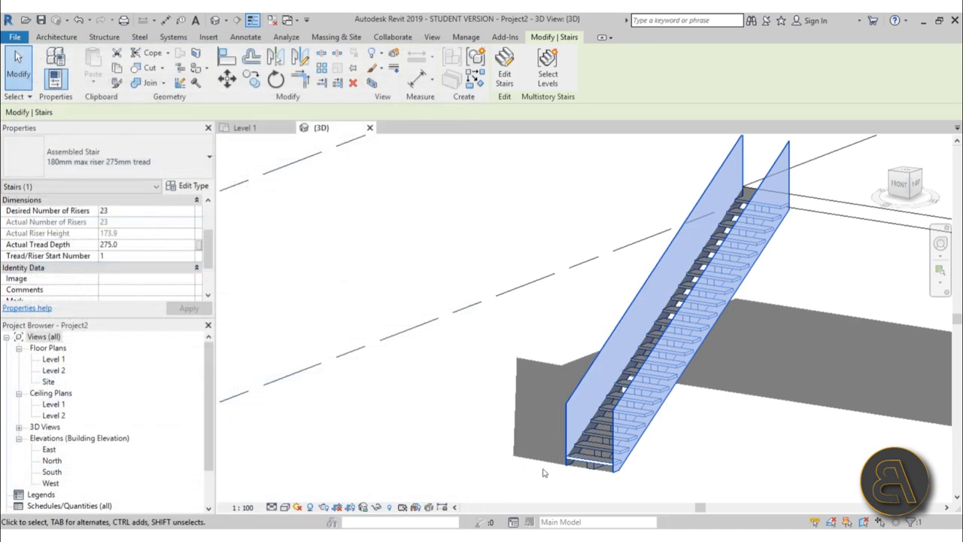
- Display the 3D view in the Realistic visual style
left_click(696, 451)
scroll(697, 452, "down", 2)
middle_click_drag(696, 452, 670, 455, "shift")
left_click(286, 506)
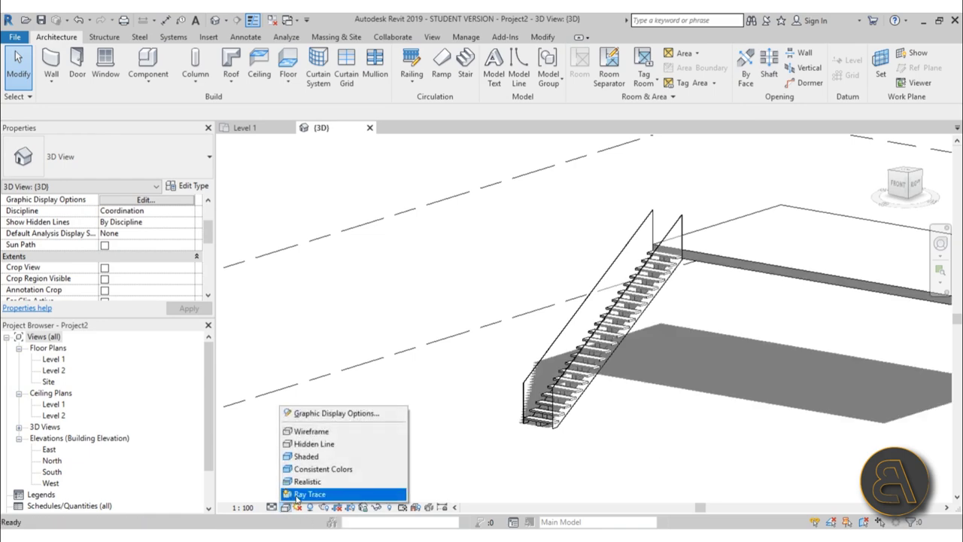
left_click(309, 483)
- Examine the stair's treads, middle carriage and glass stringers in the Realistic view from different angles and distances
middle_click_drag(645, 407, 473, 316, "shift")
scroll(715, 421, "up", 5)
scroll(549, 324, "up", 2)
scroll(549, 324, "down", 3)
scroll(454, 278, "up", 5)
scroll(437, 248, "down", 5)
middle_click_drag(440, 234, 502, 369)
scroll(502, 368, "up", 3)
- Open the type properties of the stair's run type, 50mm Tread 25mm Nosing 13mm Riser
left_click(503, 369)
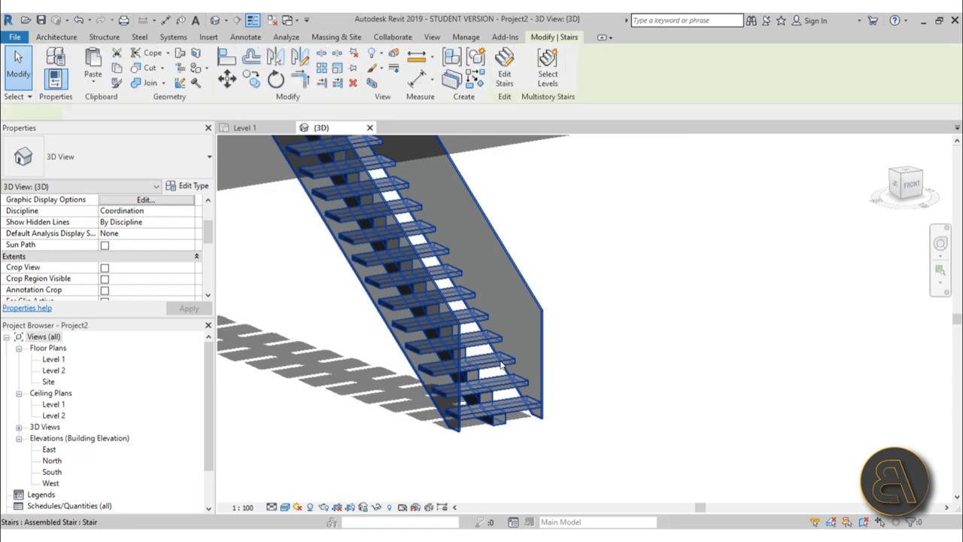
middle_click_drag(534, 311, 858, 324)
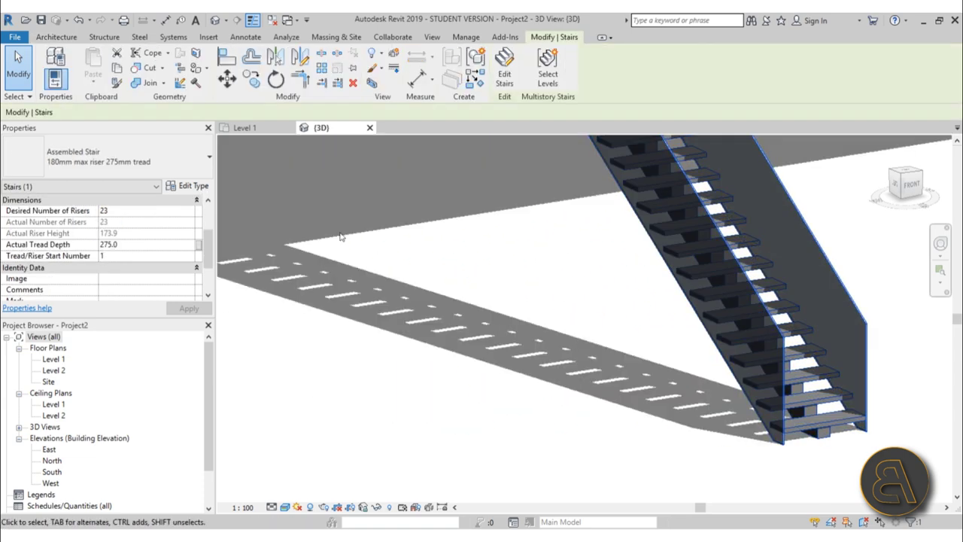
left_click(190, 186)
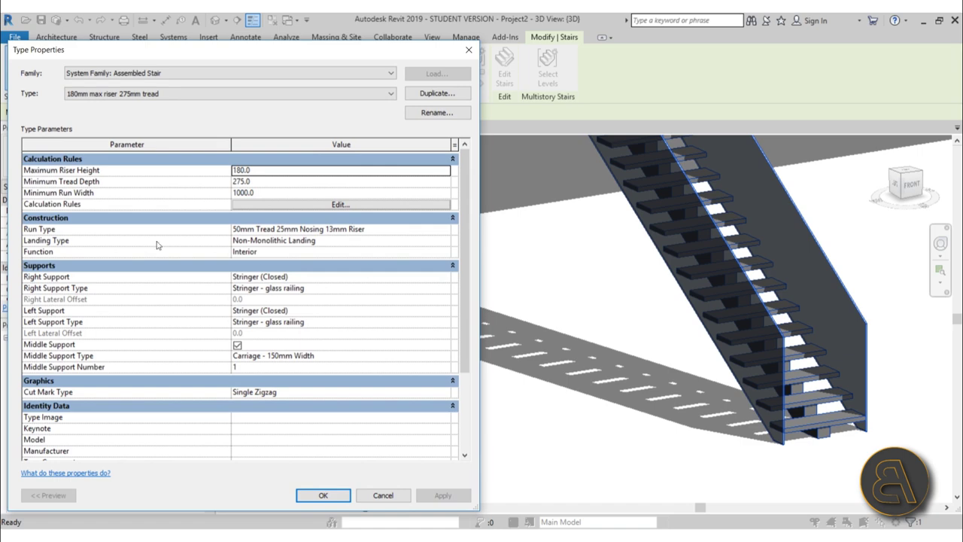
left_click(450, 229)
left_click(451, 229)
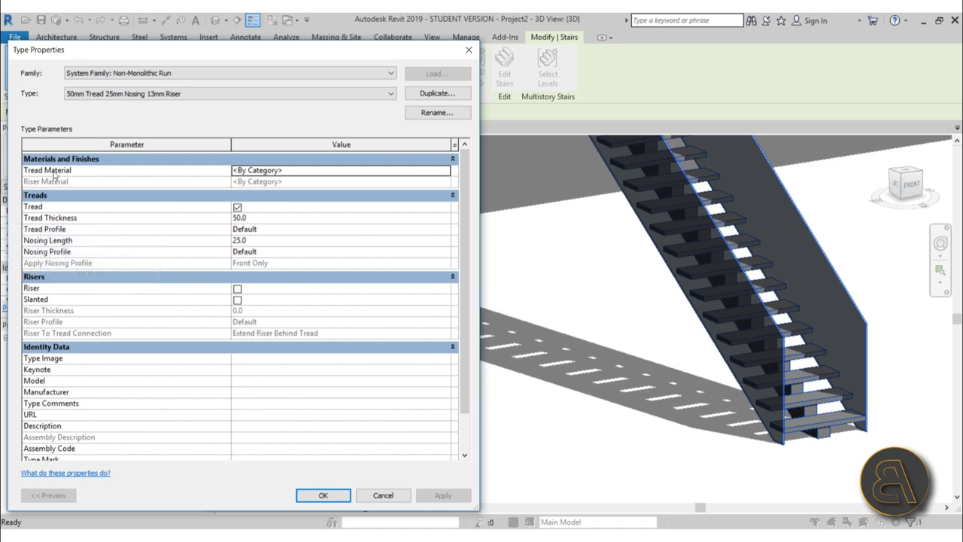
- Assign the library's Birch wood as the run type's tread material and apply it to the stair
left_click(446, 171)
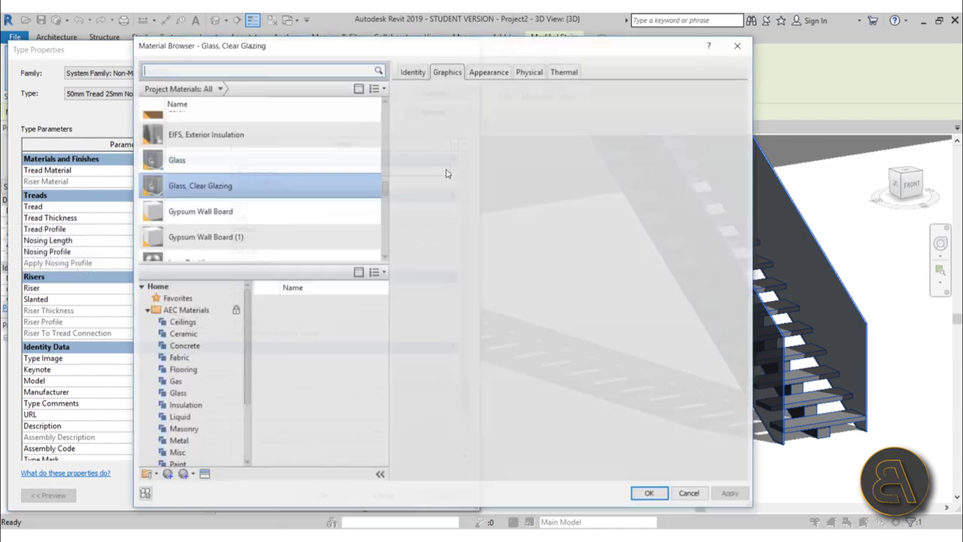
left_click(204, 73)
type("wood")
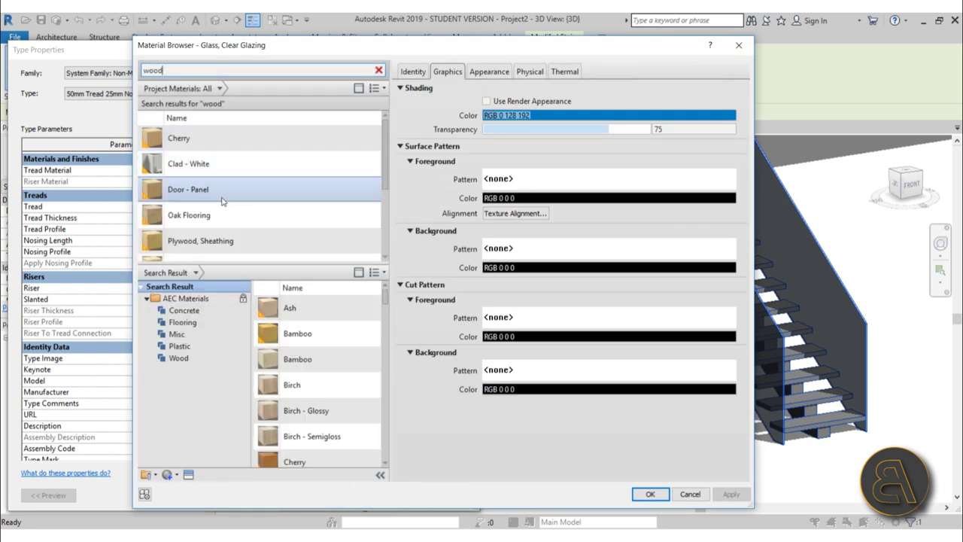
scroll(196, 185, "down", 1)
left_click(361, 385)
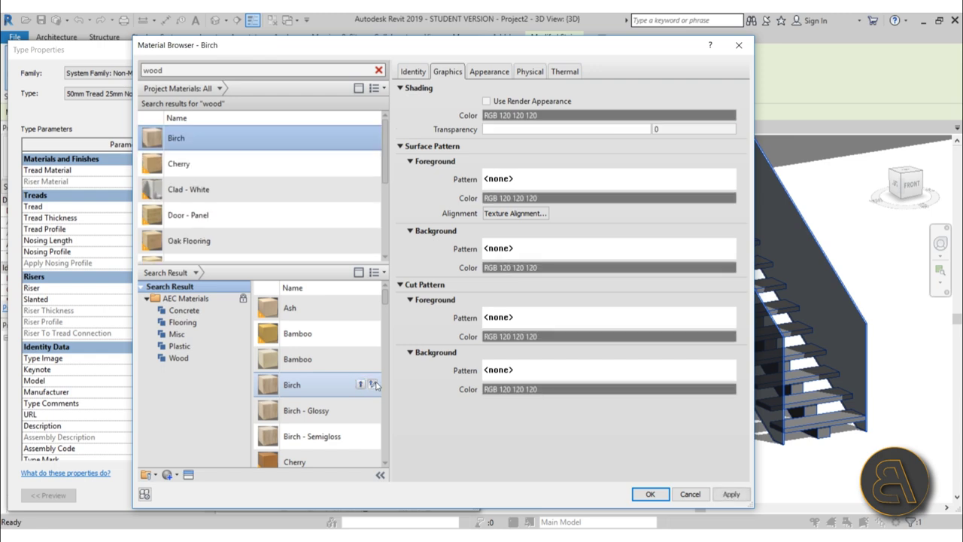
left_click(650, 493)
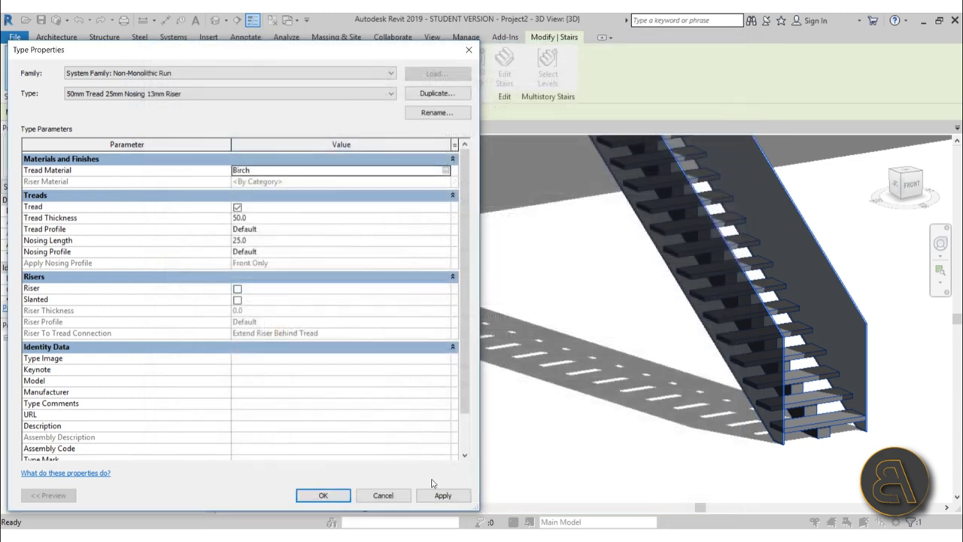
left_click(442, 496)
left_click(324, 496)
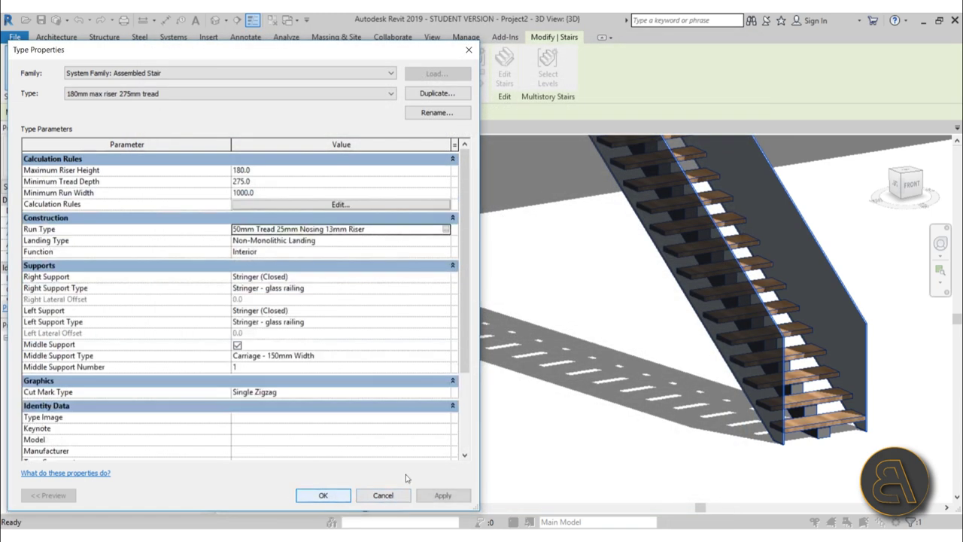
left_click(324, 495)
- Examine the stair's wooden treads and glass sides, and where they meet the Level 2 floor
left_click(459, 286)
middle_click_drag(458, 286, 611, 233, "shift")
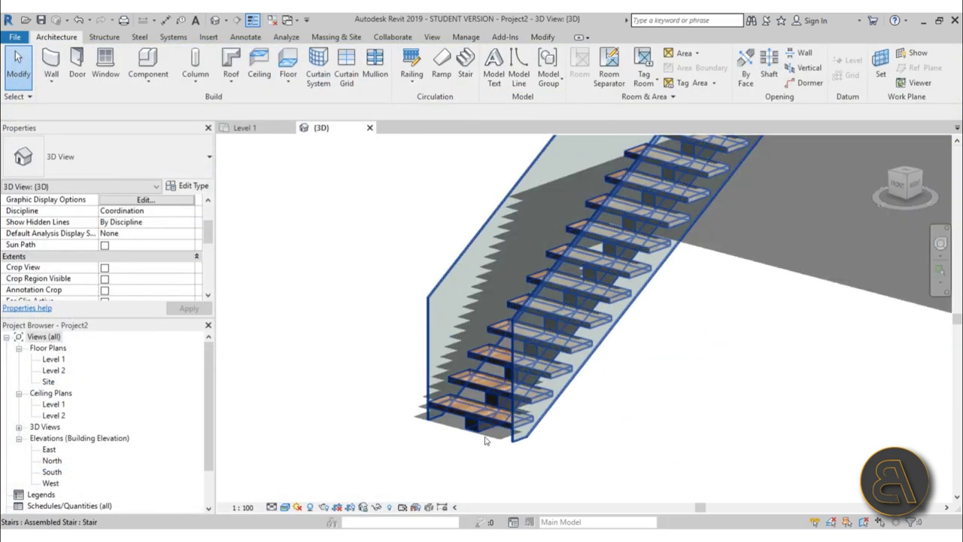
scroll(610, 233, "down", 4)
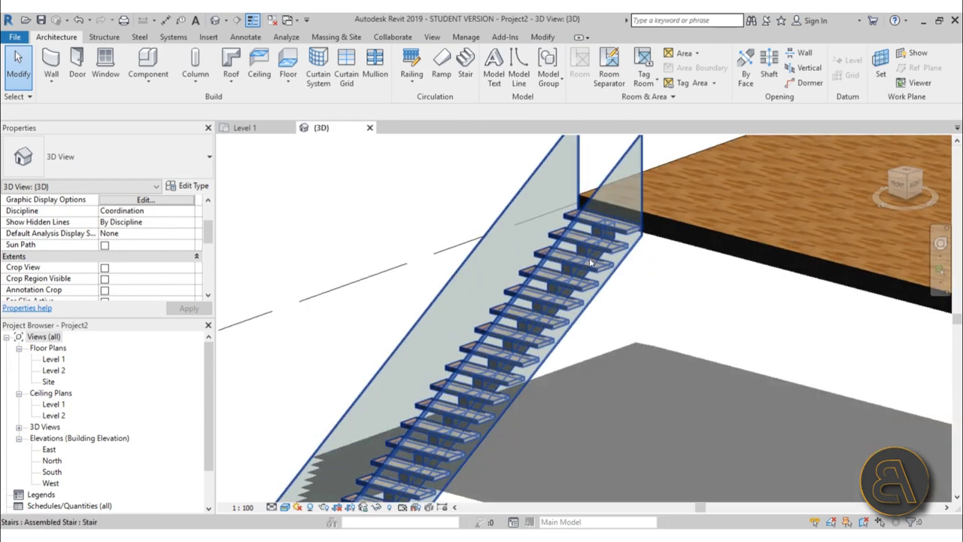
middle_click_drag(618, 200, 443, 284, "shift")
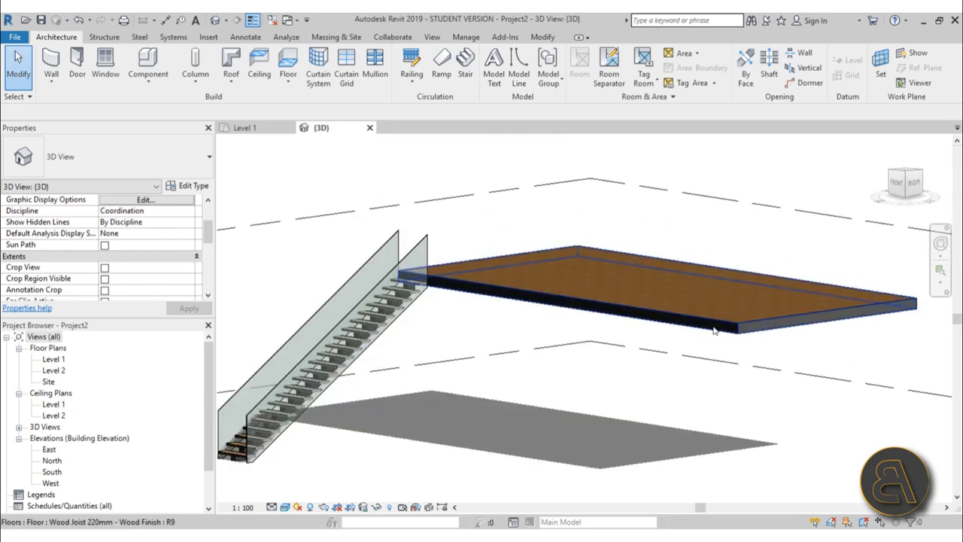
left_click(386, 267)
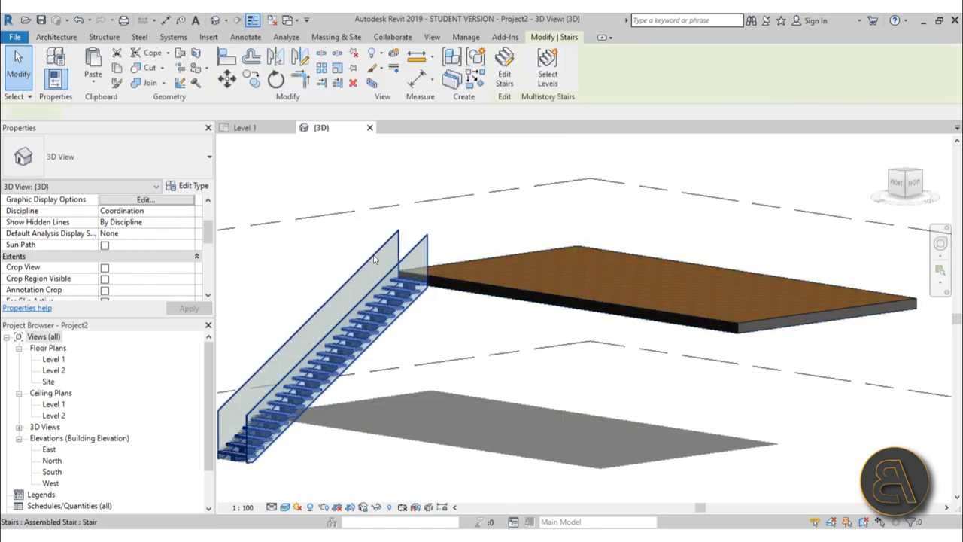
left_click(441, 225)
left_click(429, 254)
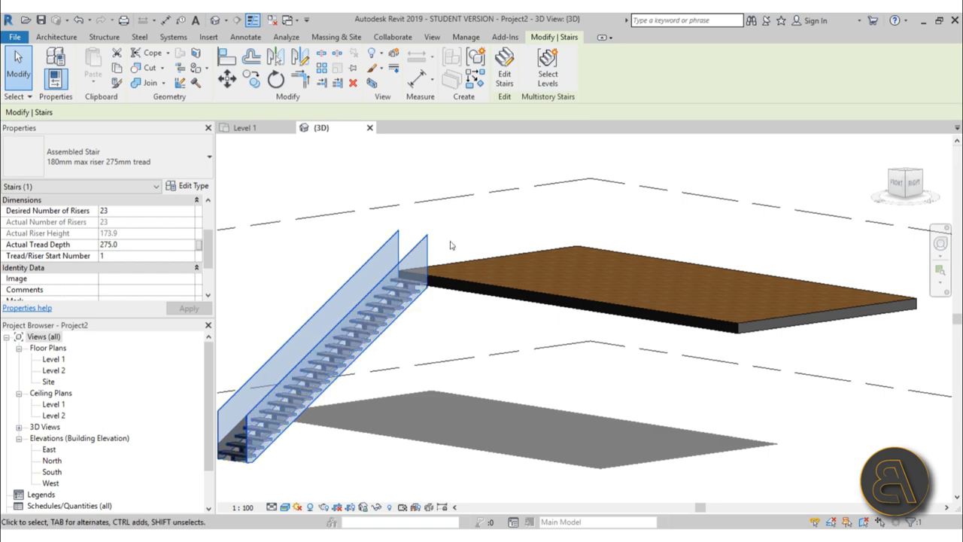
left_click(451, 245)
scroll(424, 256, "up", 4)
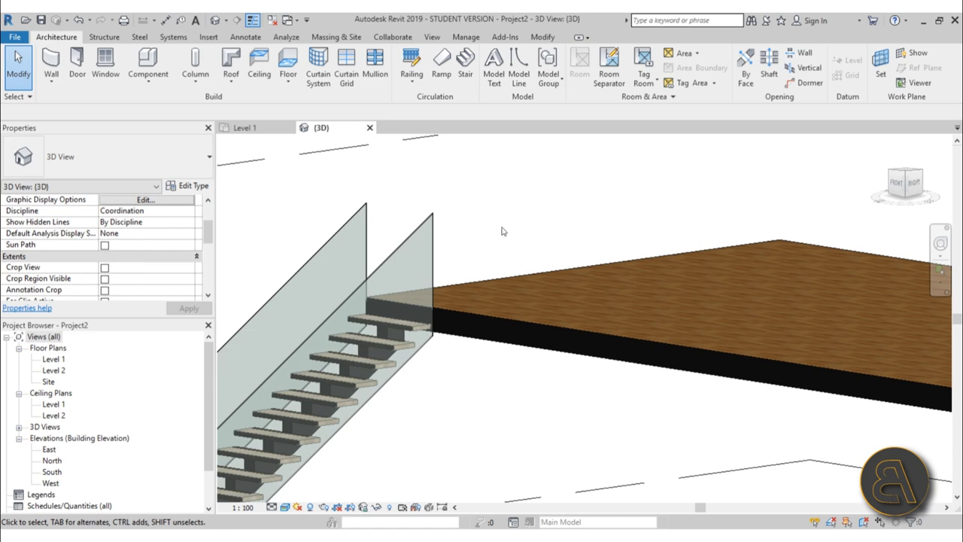
scroll(454, 238, "down", 2)
middle_click_drag(455, 238, 470, 173)
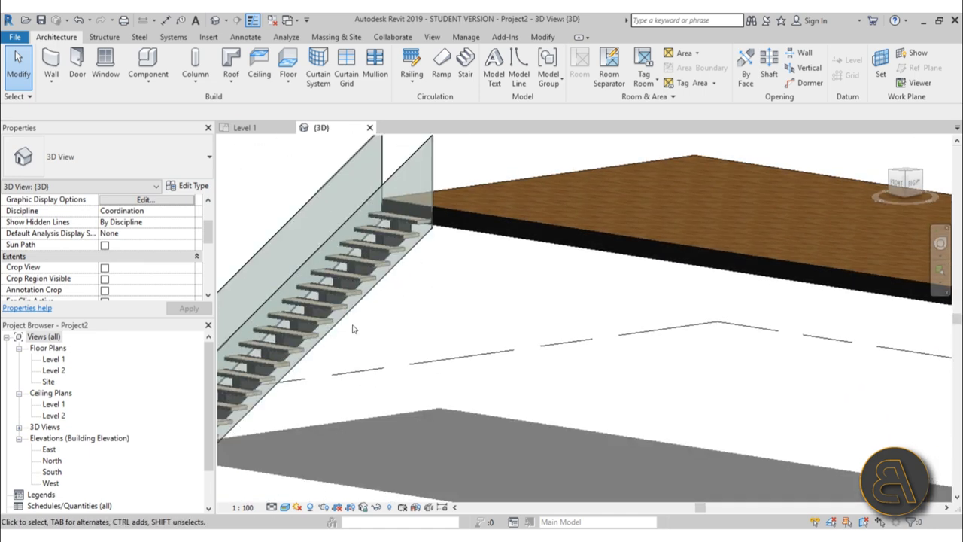
- Measure the height from Level 2 to the top of the stair's glass stringer in the South elevation
double_click(53, 472)
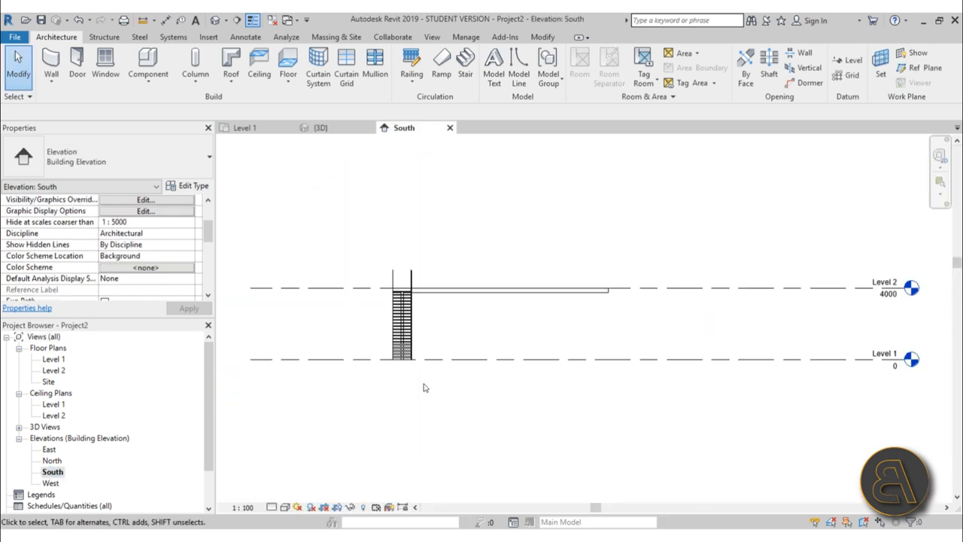
scroll(400, 285, "up", 5)
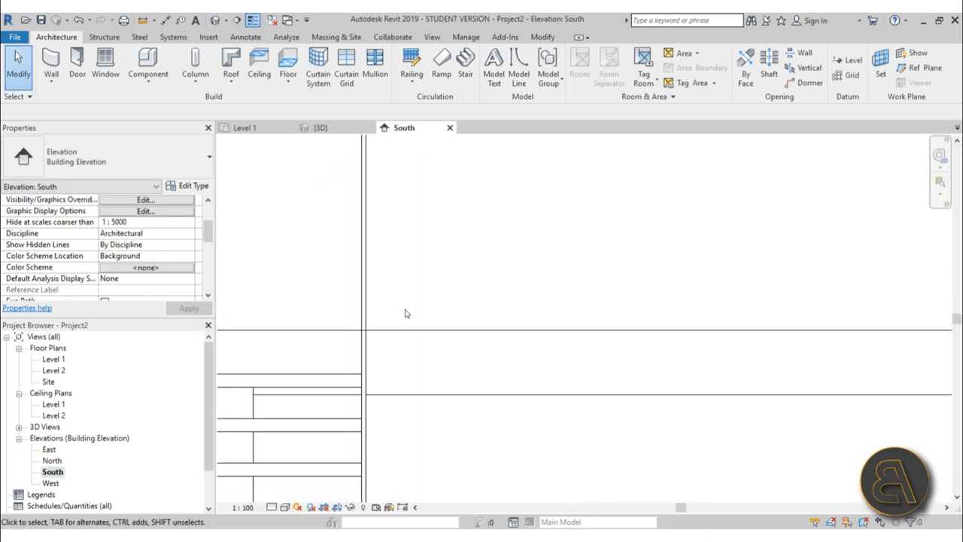
scroll(387, 331, "down", 2)
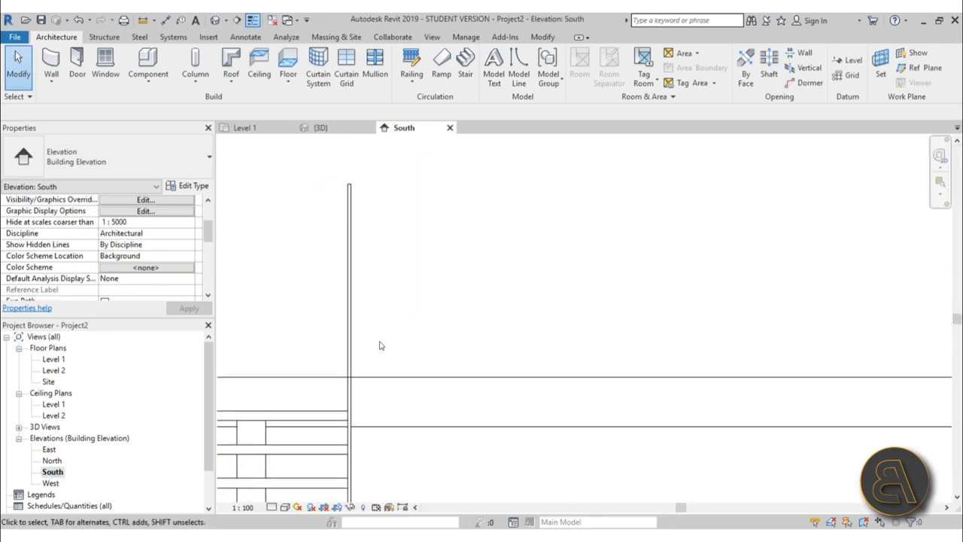
left_click(143, 21)
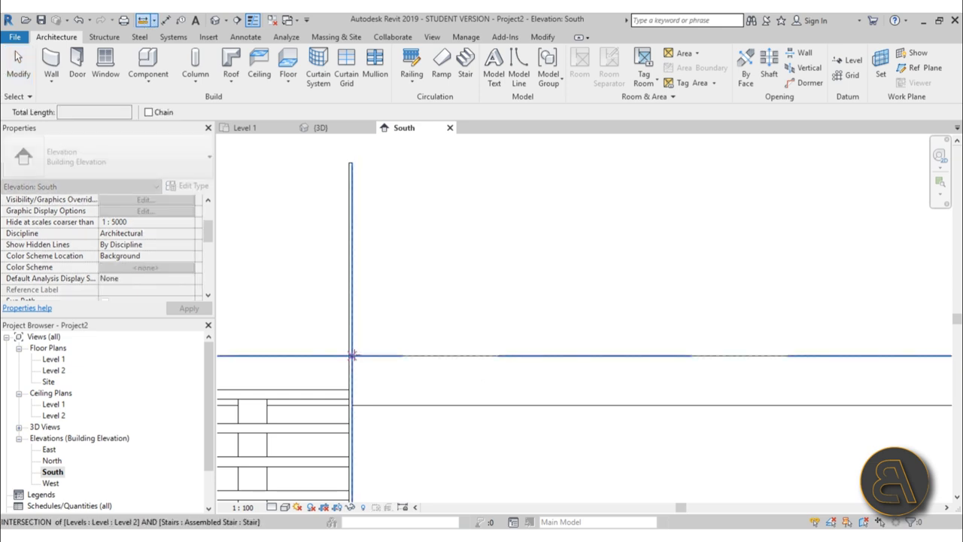
left_click(352, 355)
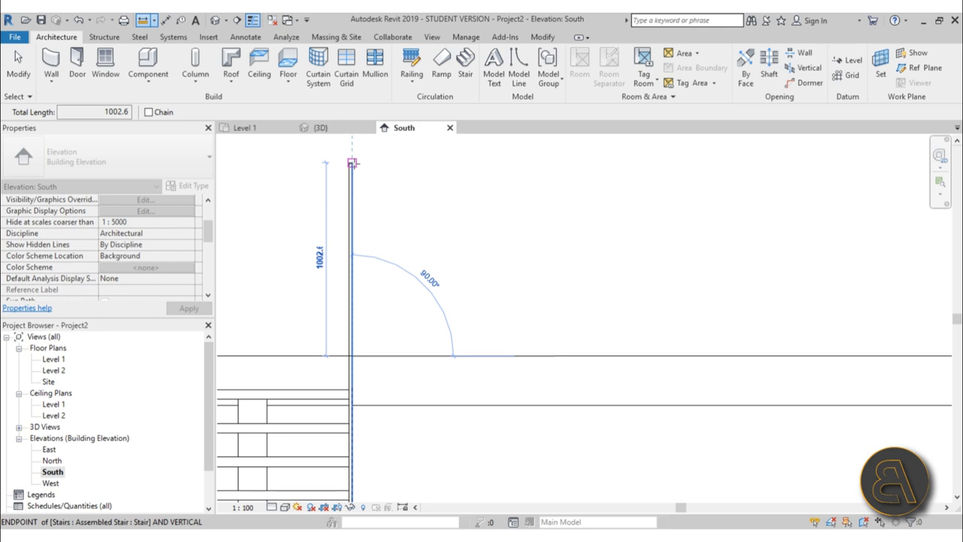
scroll(352, 163, "up", 2)
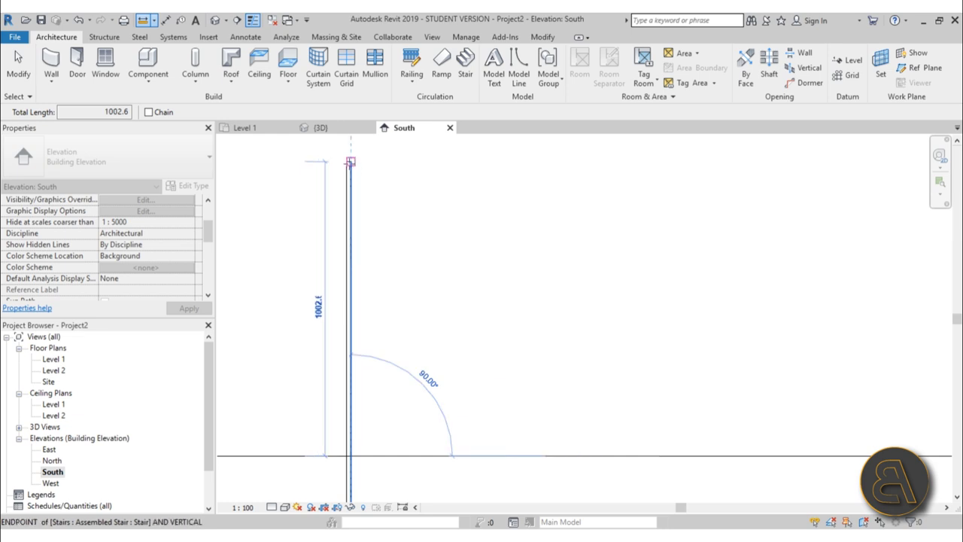
- Finish the stringer-height measurement and measure the depth from Level 2 to the floor's underside in the South elevation
left_click(350, 163)
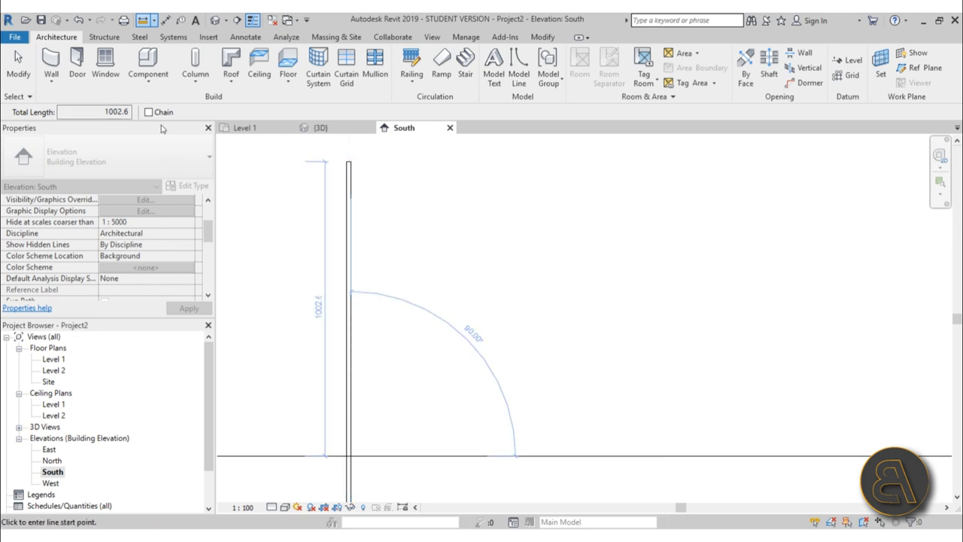
scroll(407, 247, "up", 1)
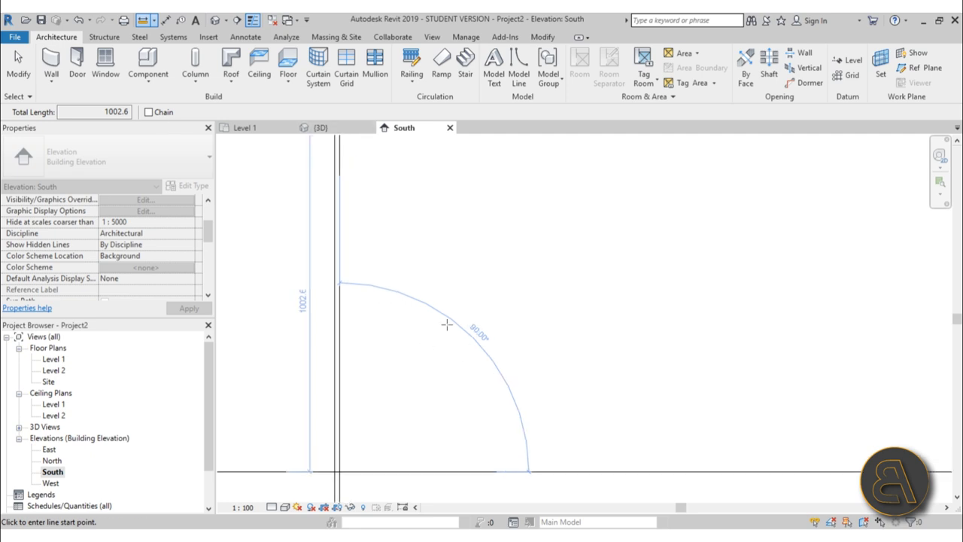
left_click(143, 21)
scroll(399, 146, "down", 2)
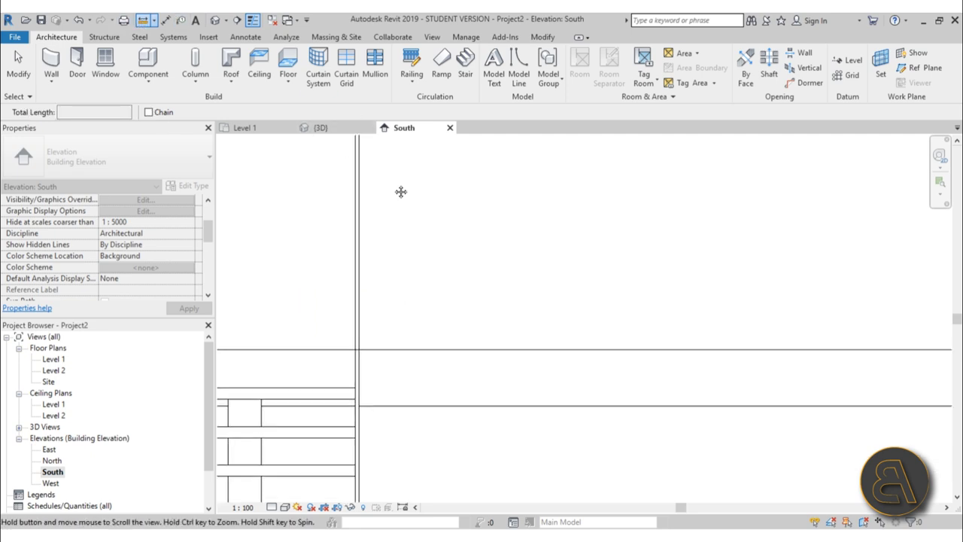
scroll(368, 273, "up", 2)
left_click(353, 257)
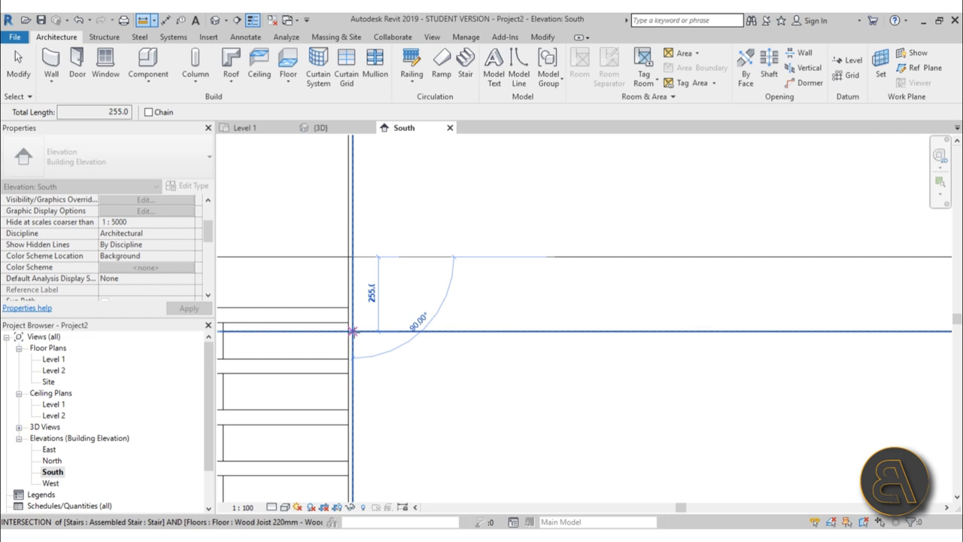
key("Escape")
key("Escape")
scroll(415, 279, "down", 2)
middle_click_drag(565, 344, 390, 262)
scroll(524, 350, "down", 1)
- Create a new family from the Metric Profile-Rail template
left_click(15, 37)
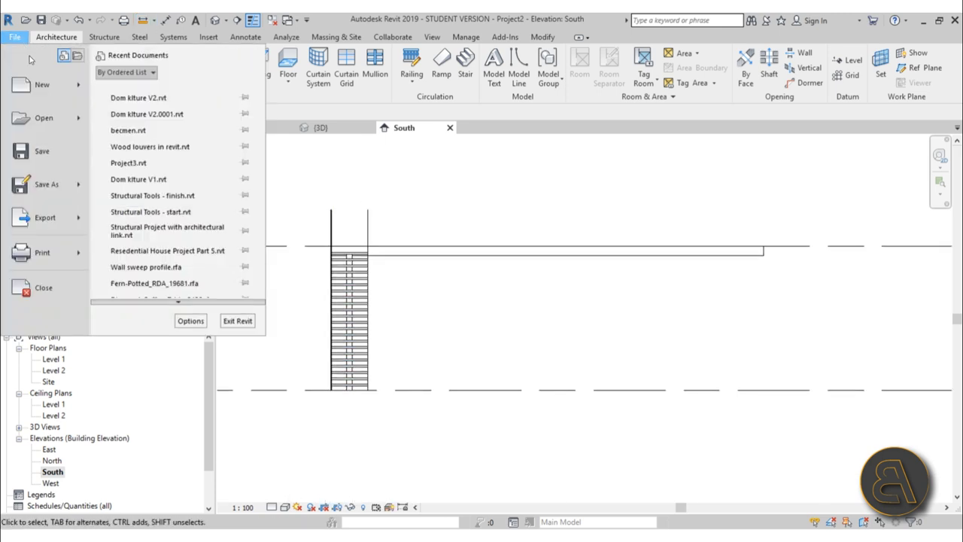
mouse_move(45, 85)
left_click(172, 131)
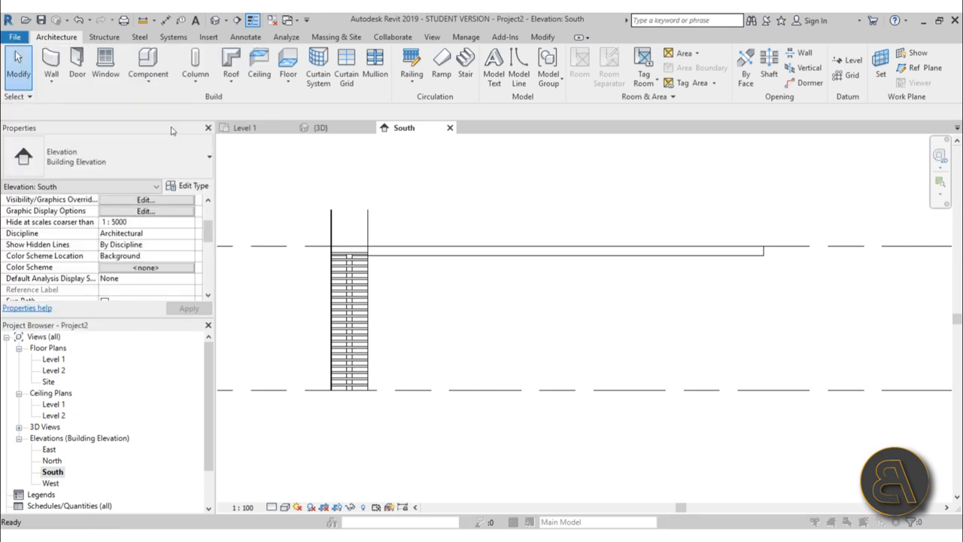
scroll(282, 257, "down", 8)
scroll(280, 258, "down", 9)
left_click(269, 189)
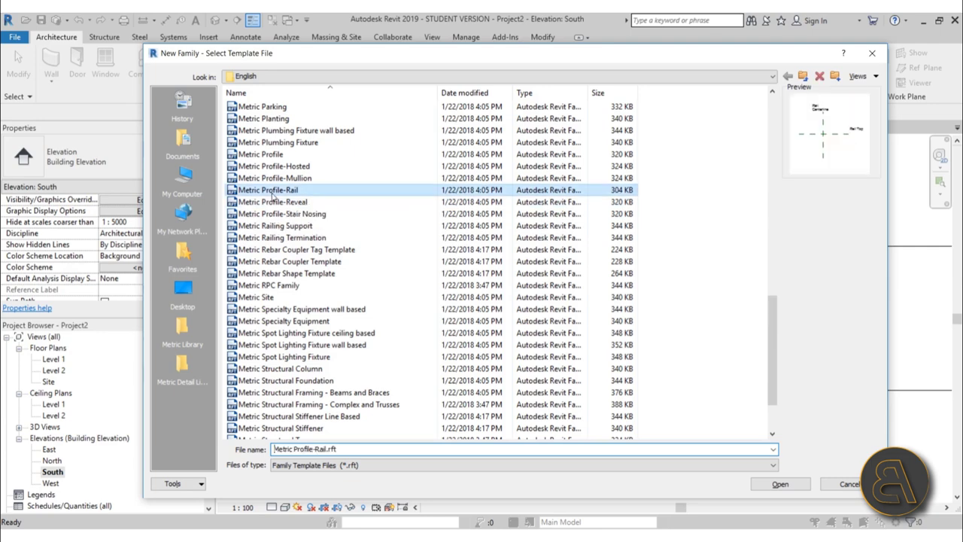
left_click(809, 487)
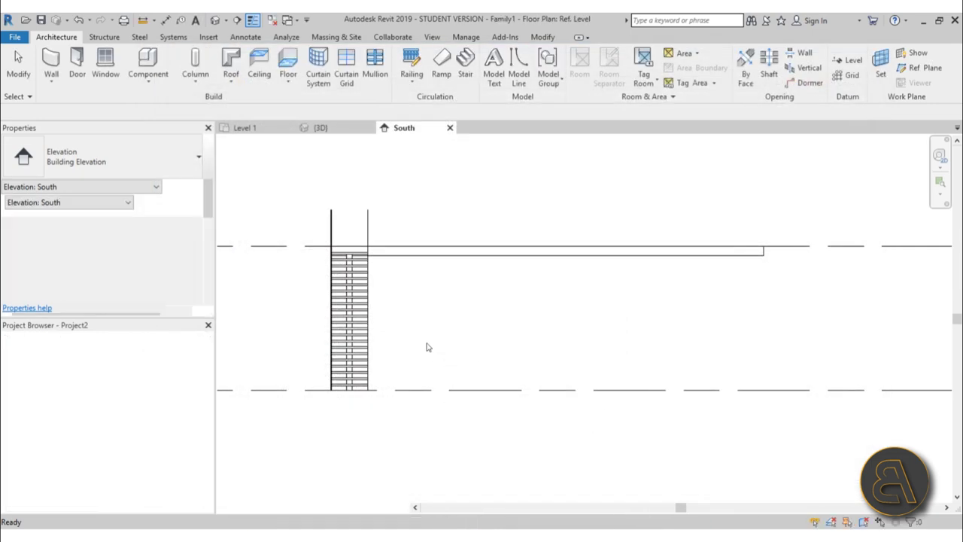
- Draw a tall rectangle across the Rail Top line, about 40 mm wide and 540 mm high, with one side on the rail centerline
left_click(101, 64)
left_click(442, 54)
left_click(405, 369)
left_click(419, 161)
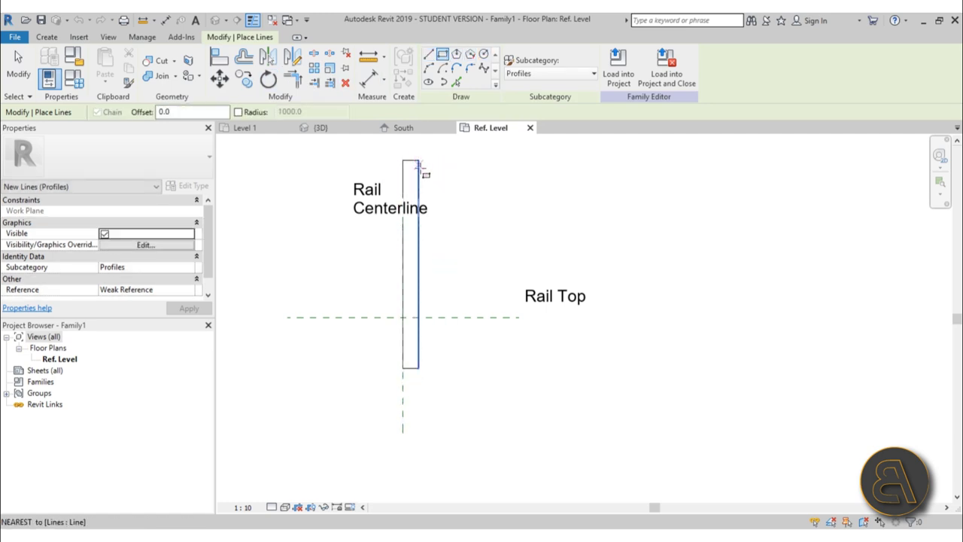
key("Escape")
key("Escape")
- Set the rectangle's width to 15 mm by moving the edge away from the rail centerline
left_click(419, 286)
scroll(424, 383, "up", 3)
left_click(396, 390)
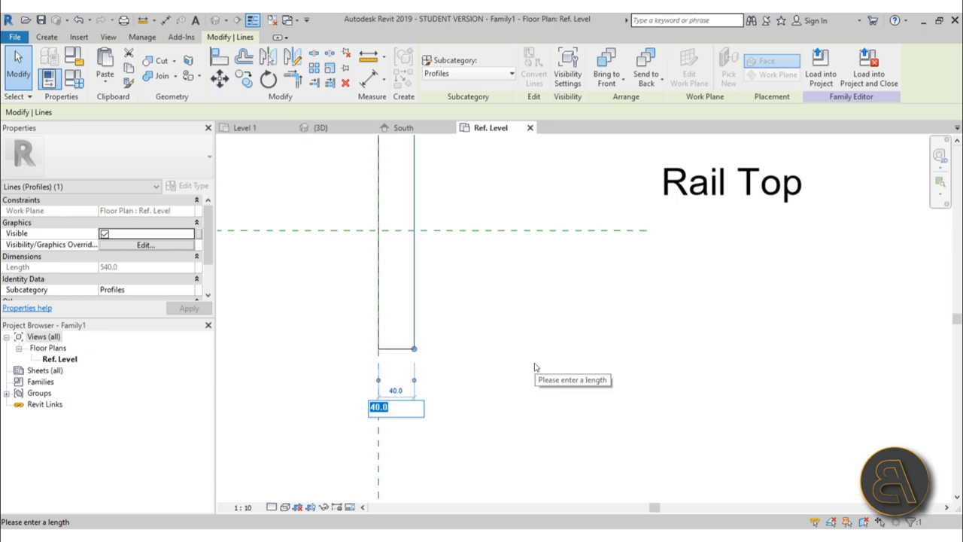
type("15")
key("Return")
key("Escape")
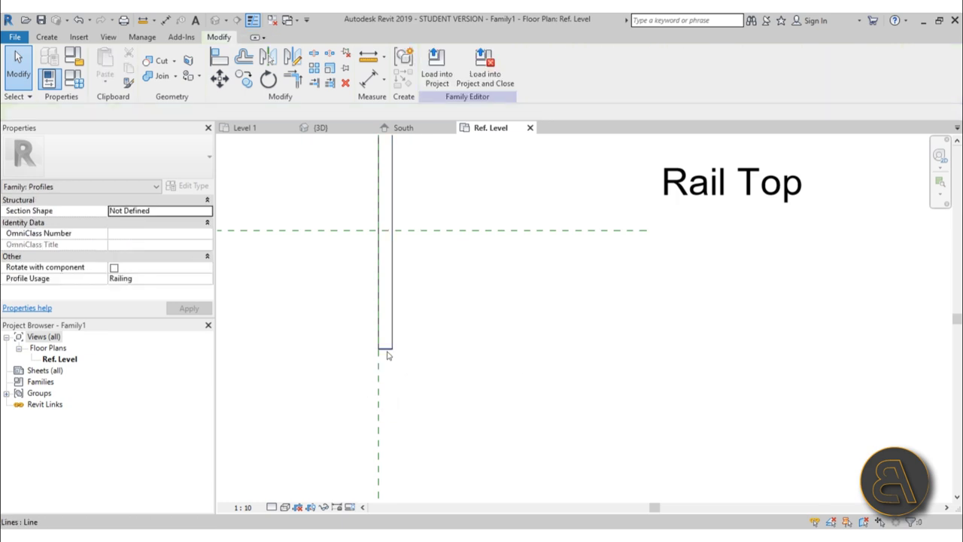
- Set the profile's lower edge 255 mm below the Rail Top reference line
left_click(387, 350)
left_click(350, 290)
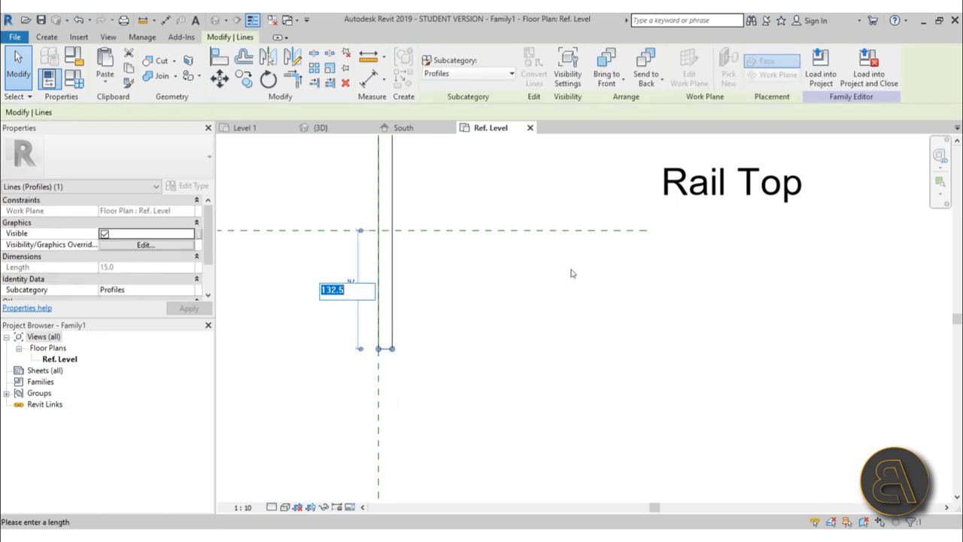
type("255")
key("Return")
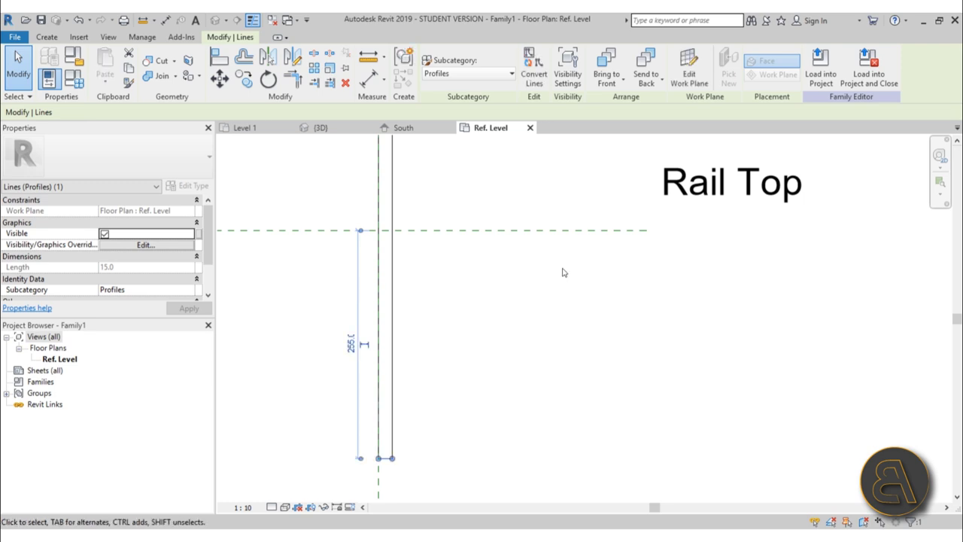
- Set the profile's upper edge above the Rail Top reference line at the measured stringer height of 1002.6 mm
scroll(449, 447, "down", 3)
scroll(372, 254, "up", 4)
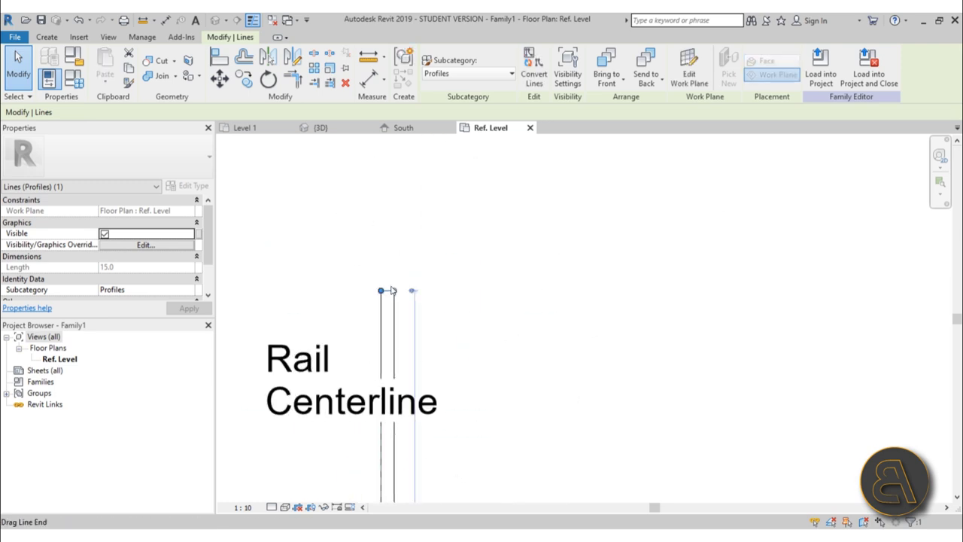
scroll(392, 291, "down", 3)
left_click(397, 398)
scroll(438, 425, "down", 2)
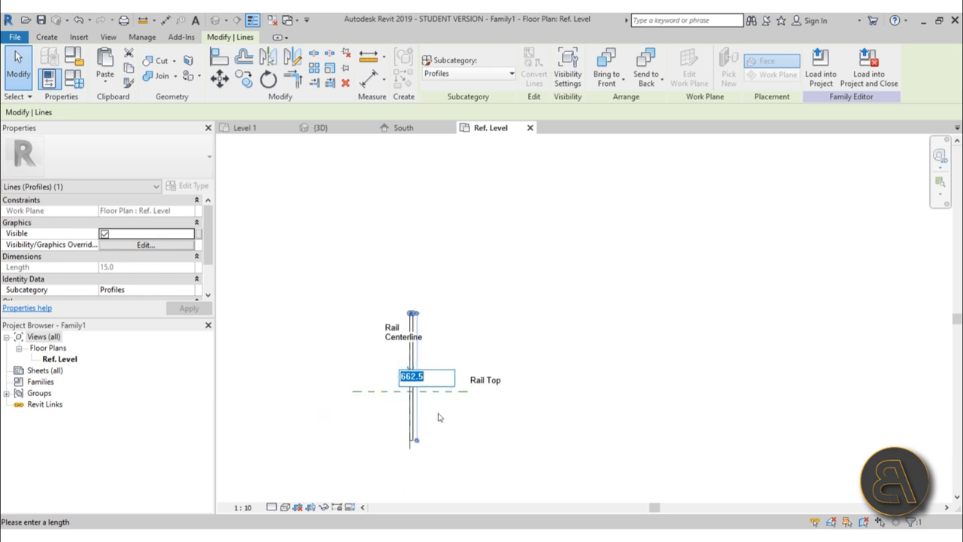
key("Escape")
left_click_drag(420, 445, 416, 391)
left_click(411, 354)
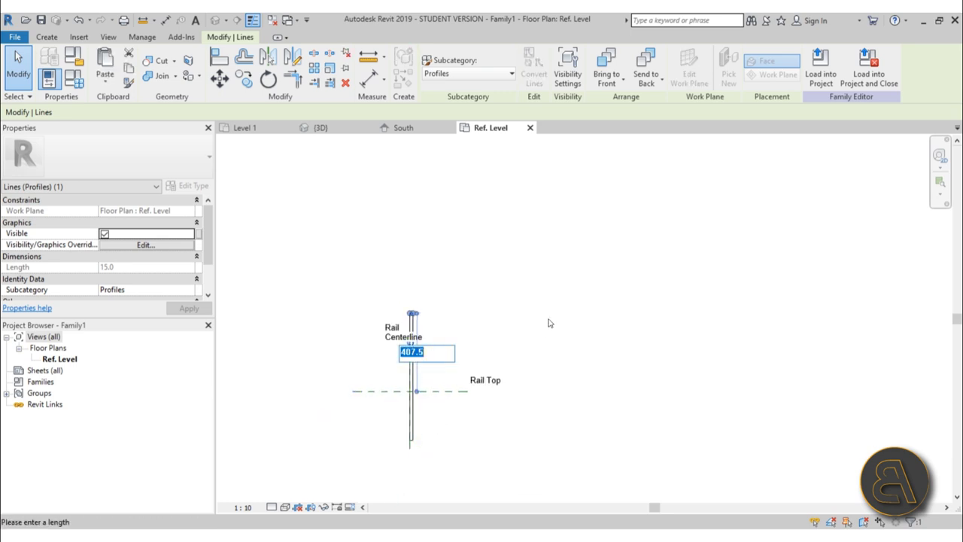
type("1002.")
key("Return")
left_click(484, 328)
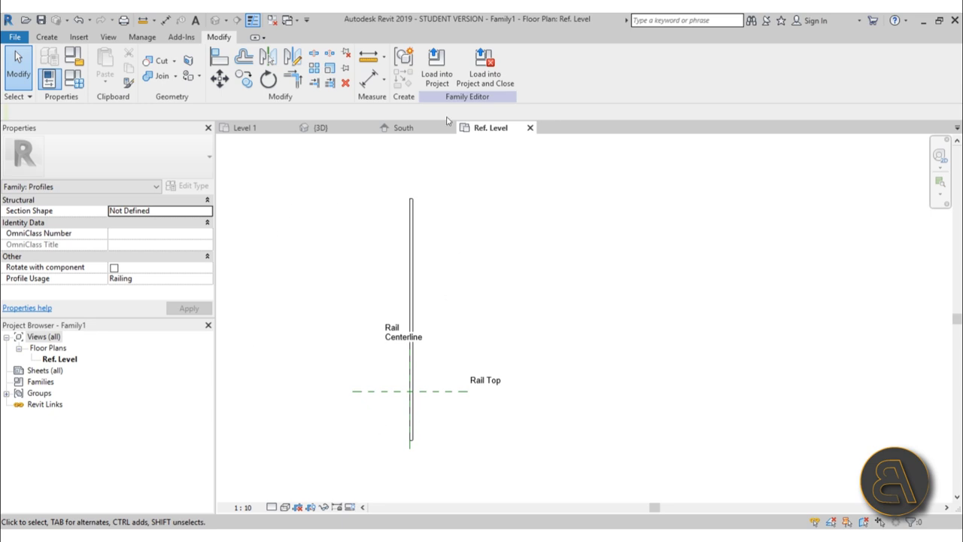
- Load the rail profile family into the stair project and open the Level 2 floor plan where the stair meets the floor
left_click(437, 66)
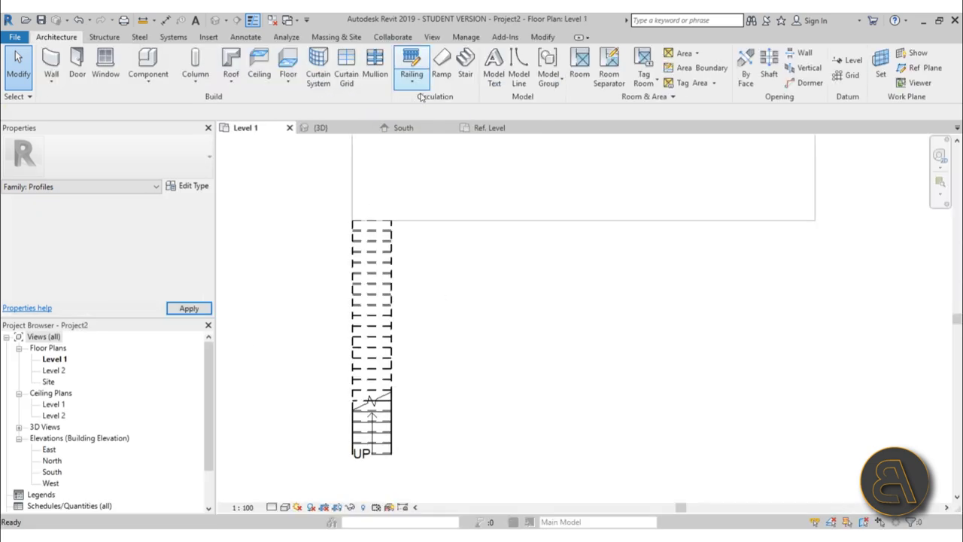
scroll(430, 295, "up", 3)
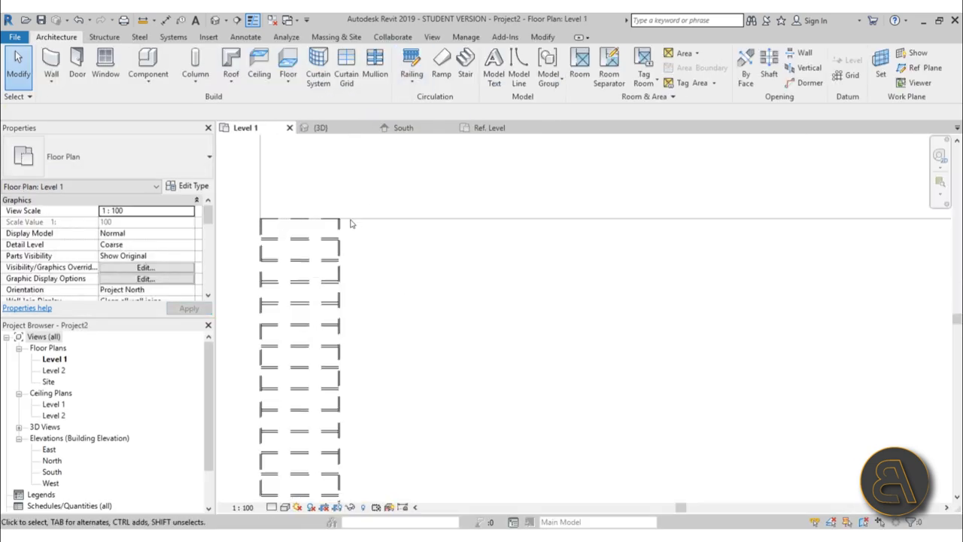
left_click(489, 128)
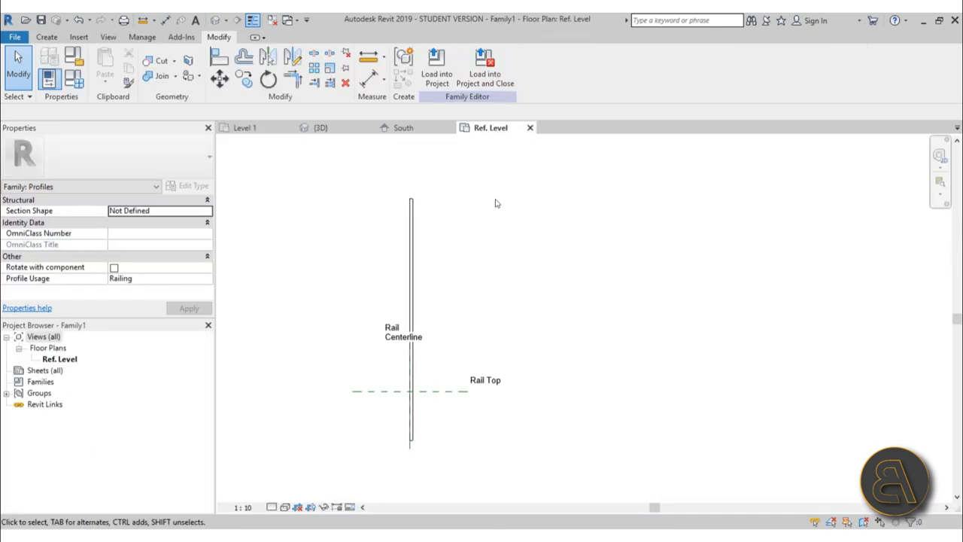
left_click(262, 132)
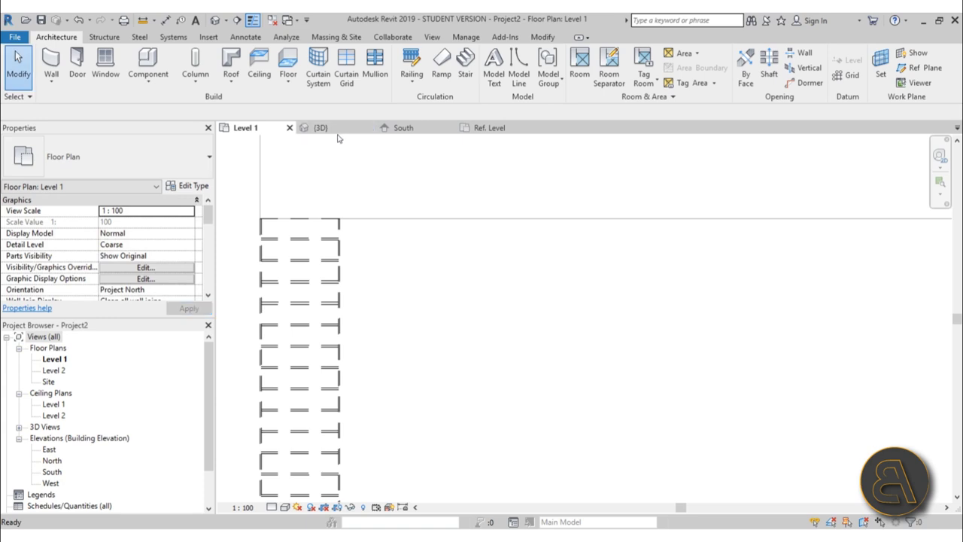
double_click(53, 371)
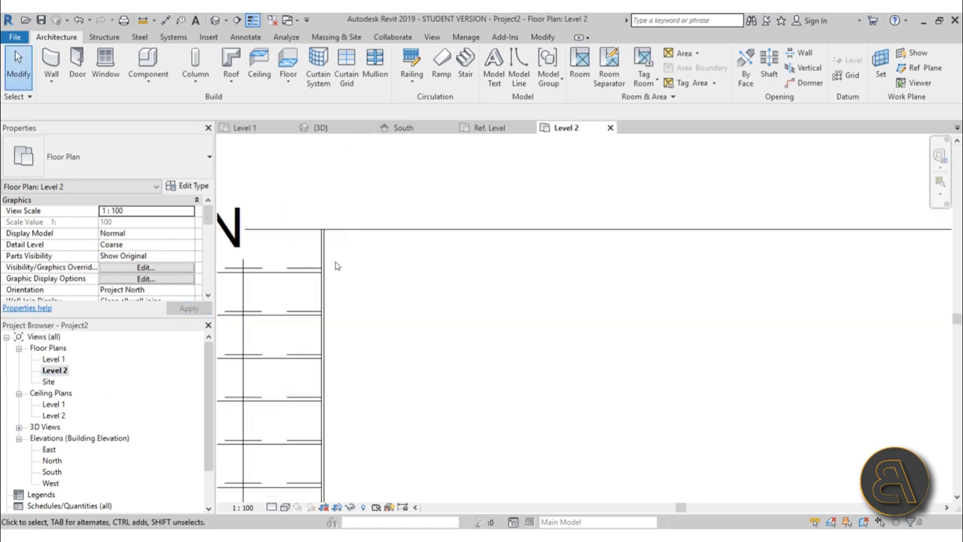
left_click(264, 256)
scroll(384, 201, "down", 3)
left_click(379, 206)
scroll(362, 248, "up", 5)
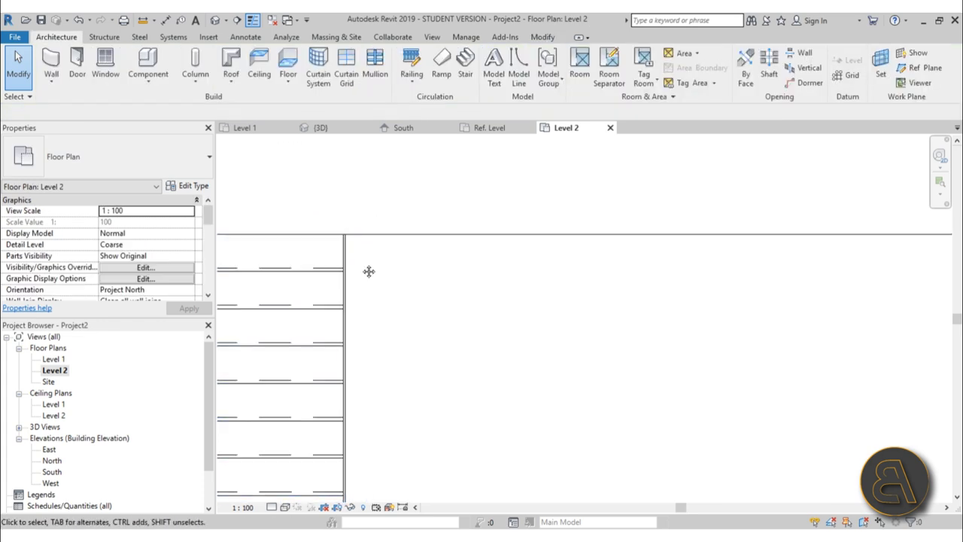
middle_click_drag(369, 271, 337, 275)
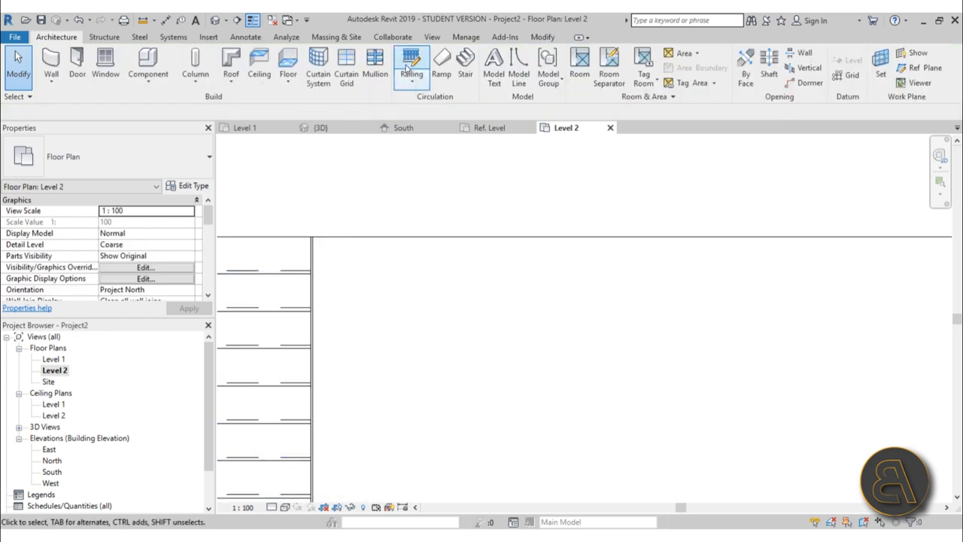
- Start a railing path on Level 2 with the 900mm Pipe type and open its type properties
left_click(412, 61)
left_click(73, 167)
left_click(46, 215)
left_click(188, 186)
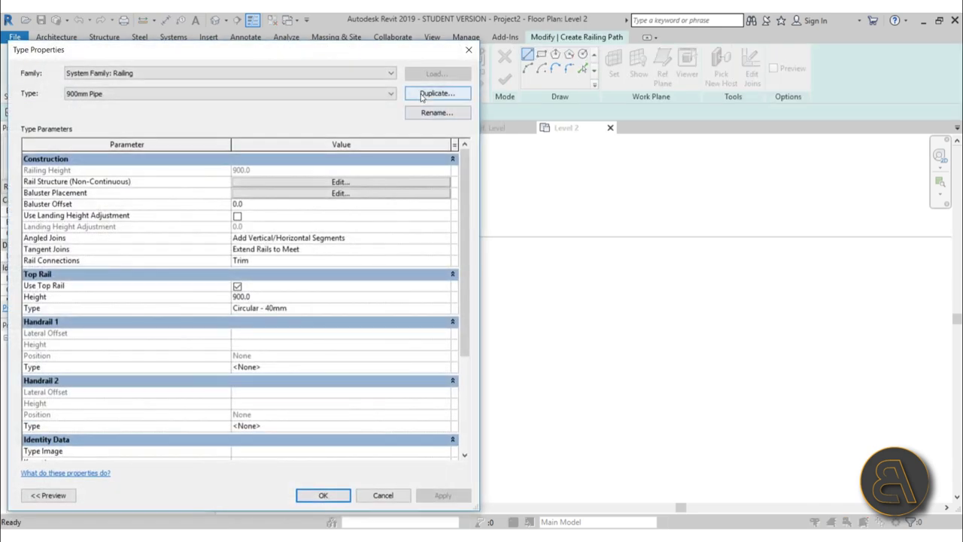
- Duplicate the railing type under the name 1002mm Glass
left_click(436, 93)
left_click(369, 187)
left_click_drag(368, 187, 258, 186)
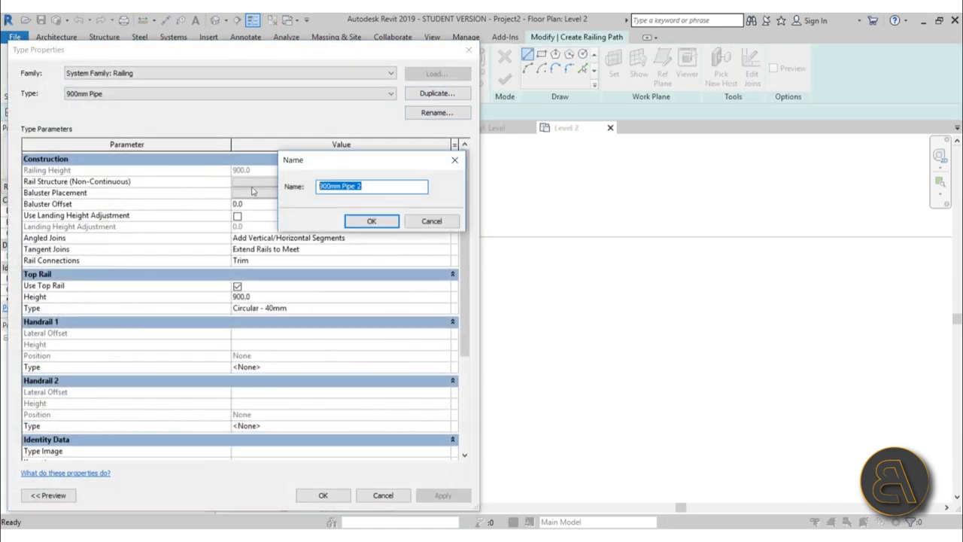
left_click(368, 188)
type("0")
key("BackSpace")
type("2")
left_click_drag(369, 190, 346, 189)
type("Glass")
left_click(365, 224)
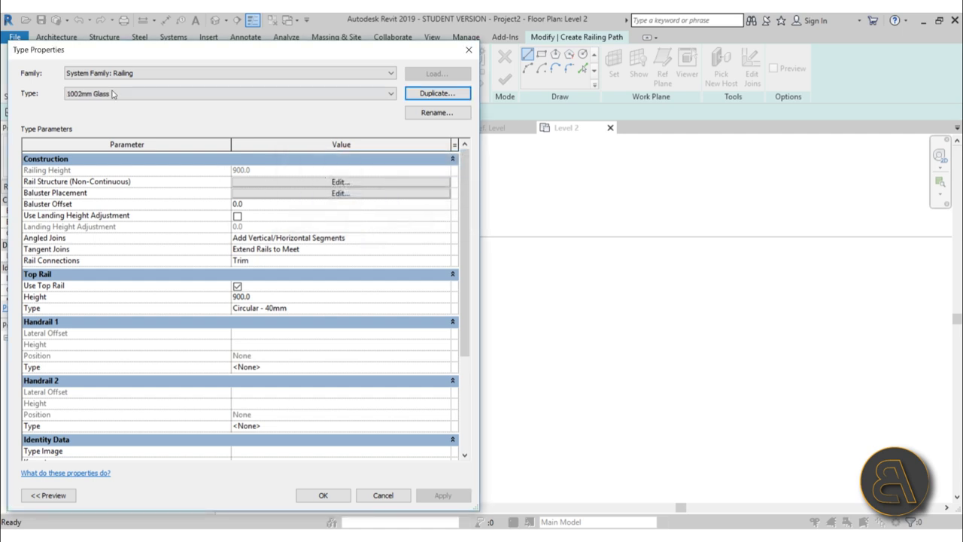
- Delete Rail 1 through Rail 5 from the 1002mm Glass type's rail structure, keeping only Rail 6
left_click(287, 182)
left_click(38, 137)
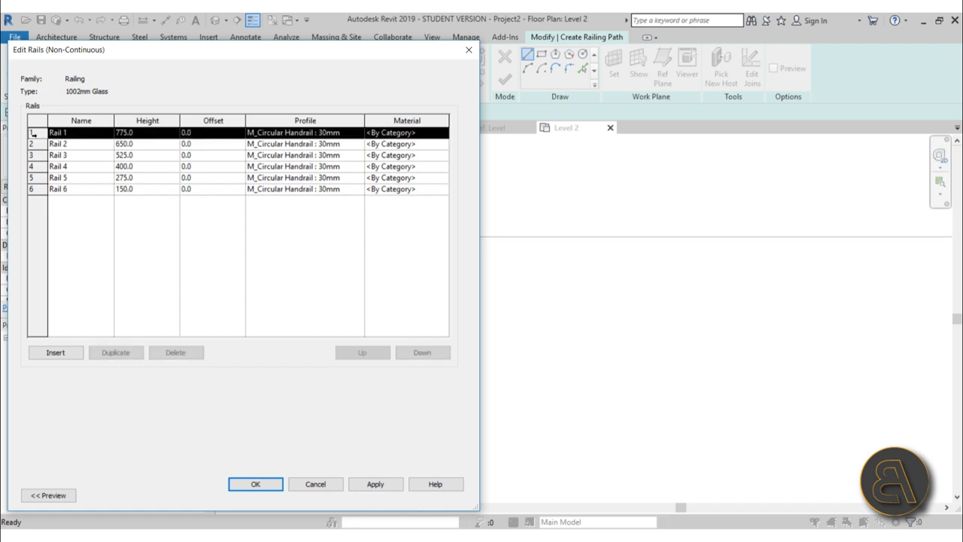
left_click(189, 358)
left_click(189, 358)
left_click(189, 358)
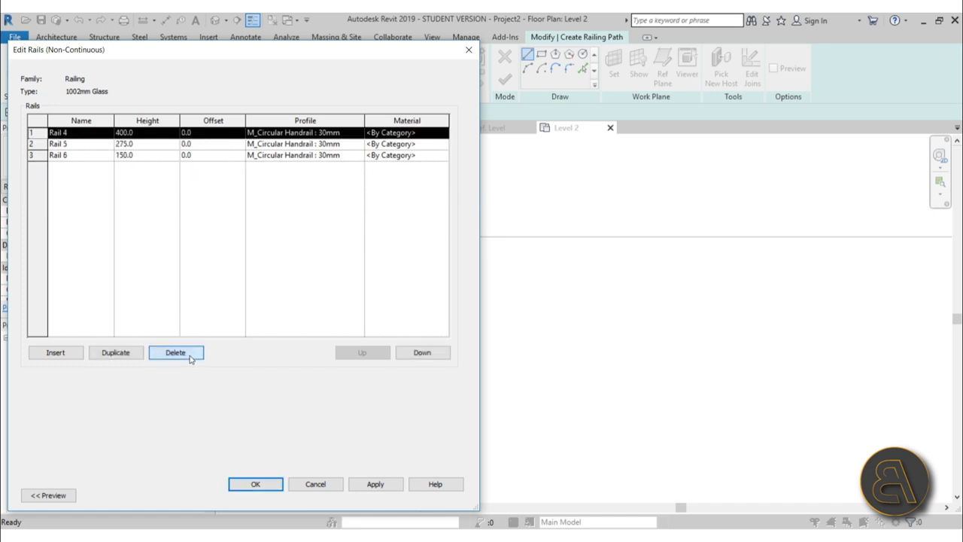
left_click(189, 358)
left_click(189, 358)
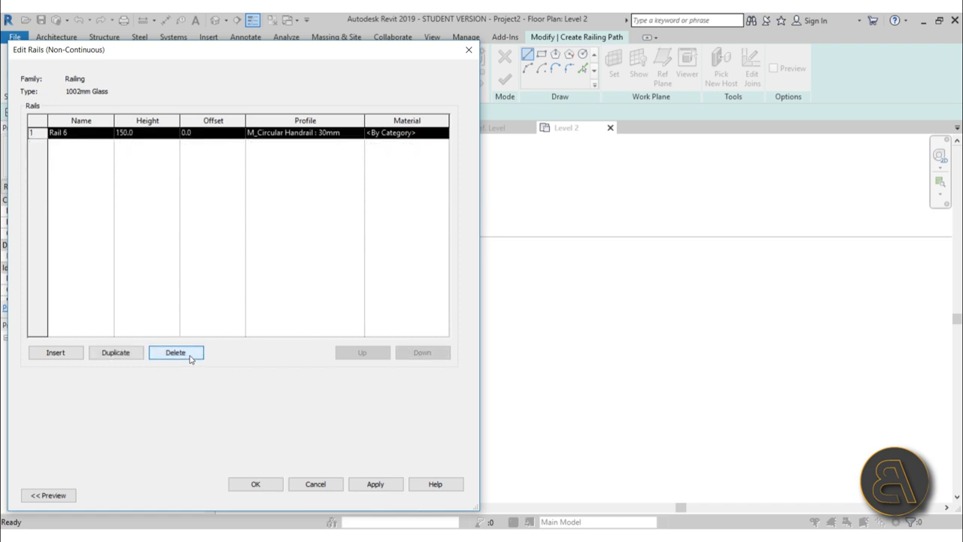
- Rename the remaining rail as Rail 1 and set its height to 0
left_click(82, 133)
left_click(79, 135)
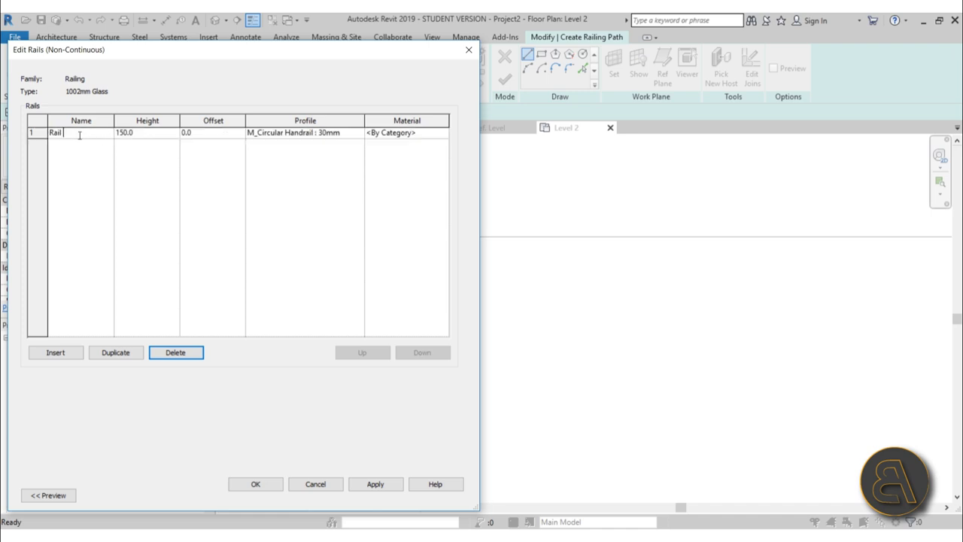
key("Tab")
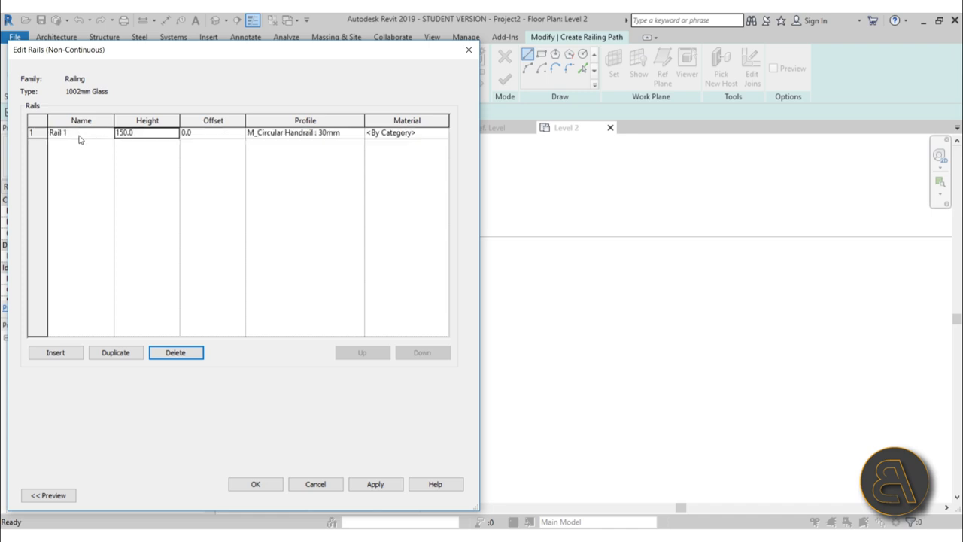
double_click(174, 133)
type("0")
key("Tab")
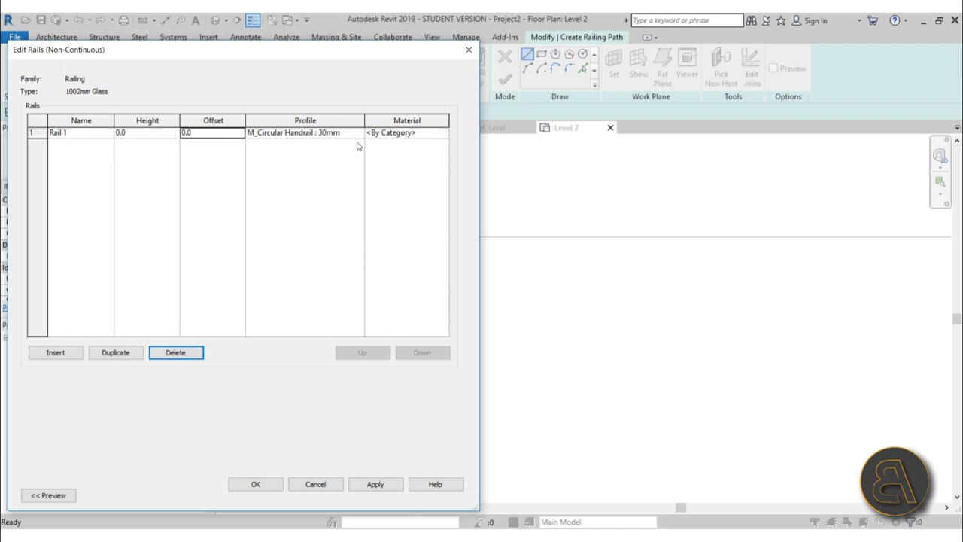
- Assign the loaded Family1 : Family1 profile to Rail 1
left_click(361, 137)
left_click(359, 133)
scroll(323, 160, "up", 1)
left_click(300, 154)
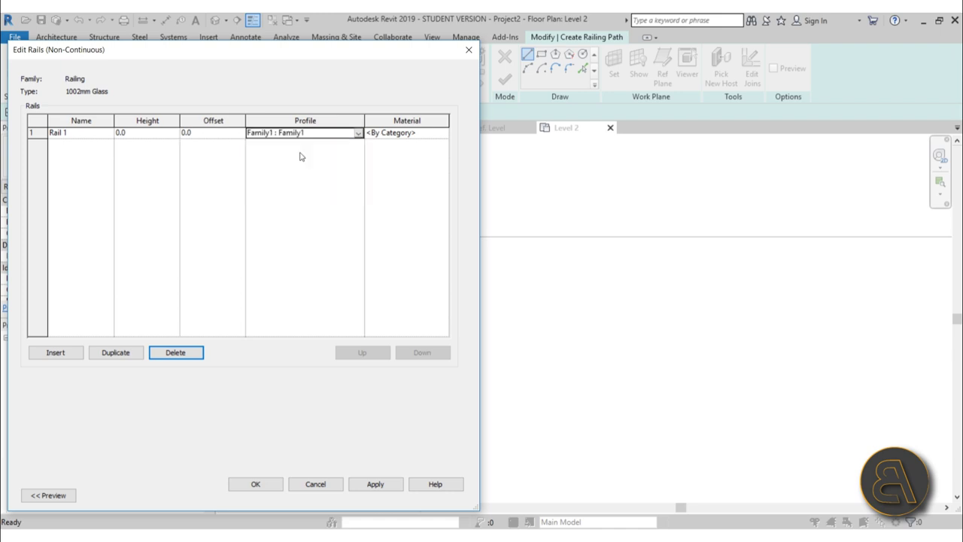
- Assign the Glass, Clear Glazing material to Rail 1 and accept the rail structure
left_click(444, 135)
left_click(443, 133)
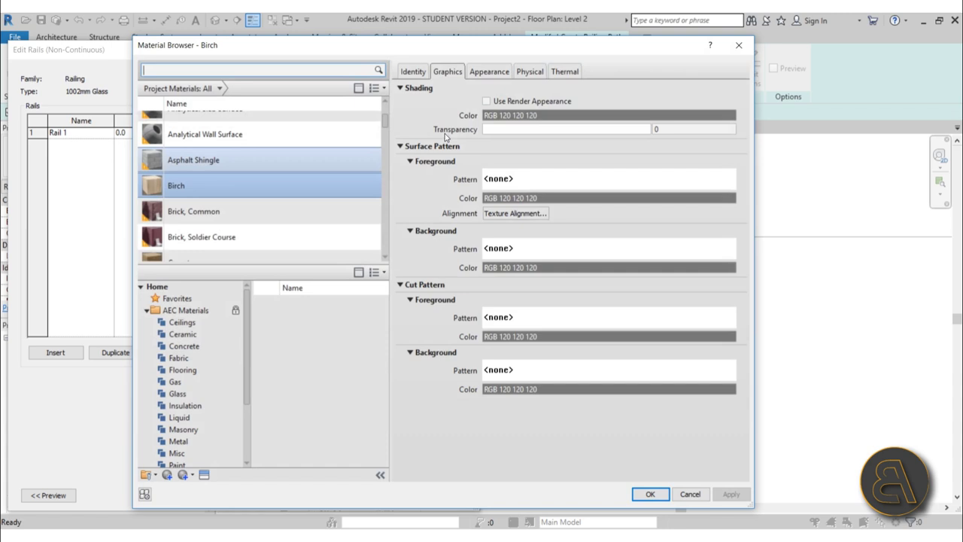
left_click(198, 73)
type("glass")
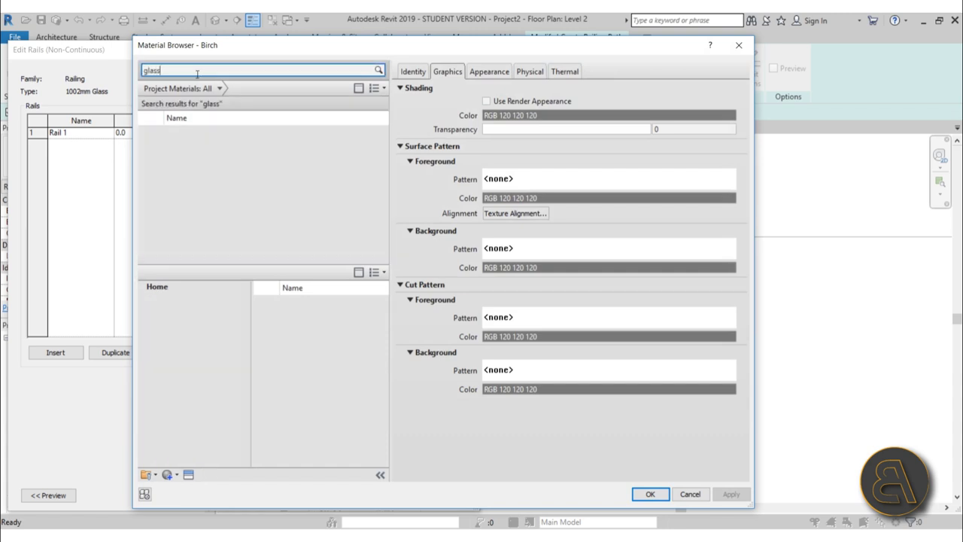
double_click(197, 187)
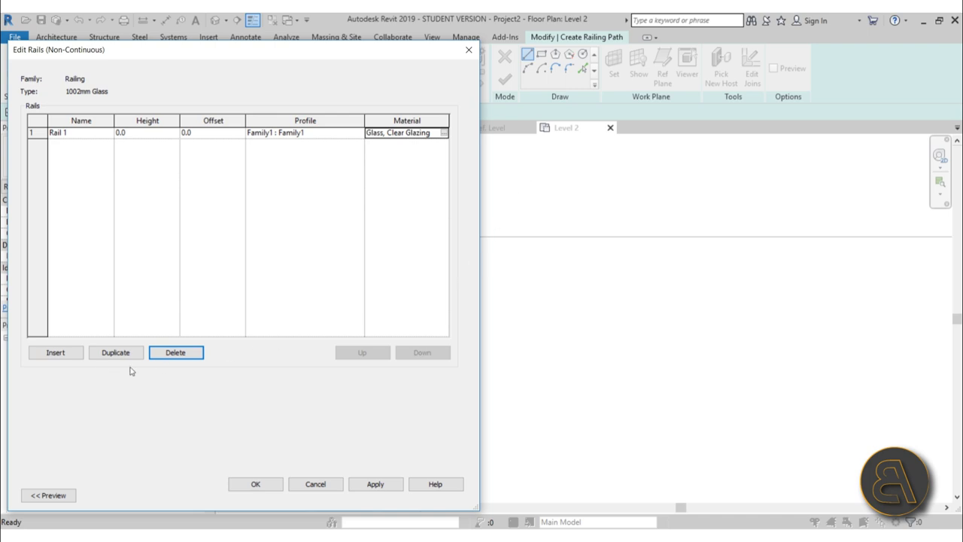
left_click(376, 484)
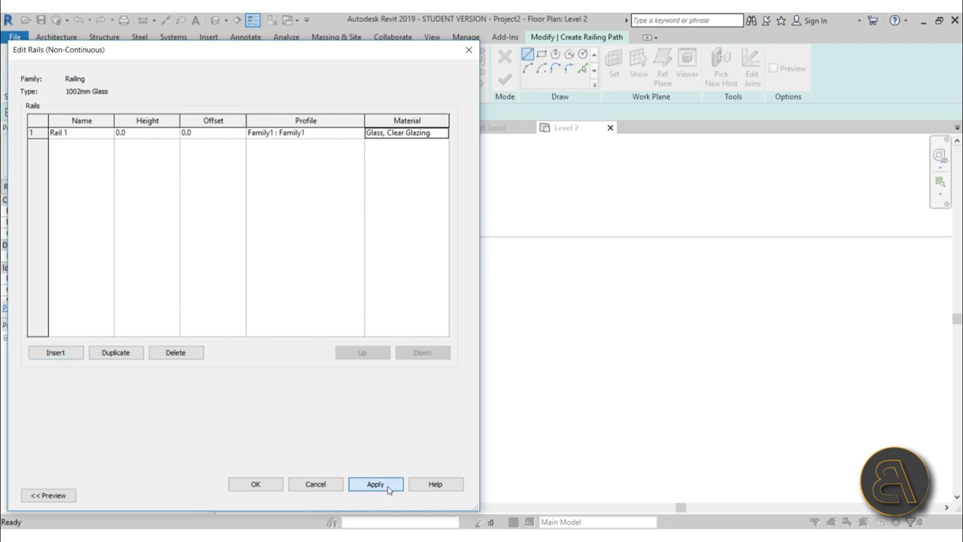
left_click(251, 487)
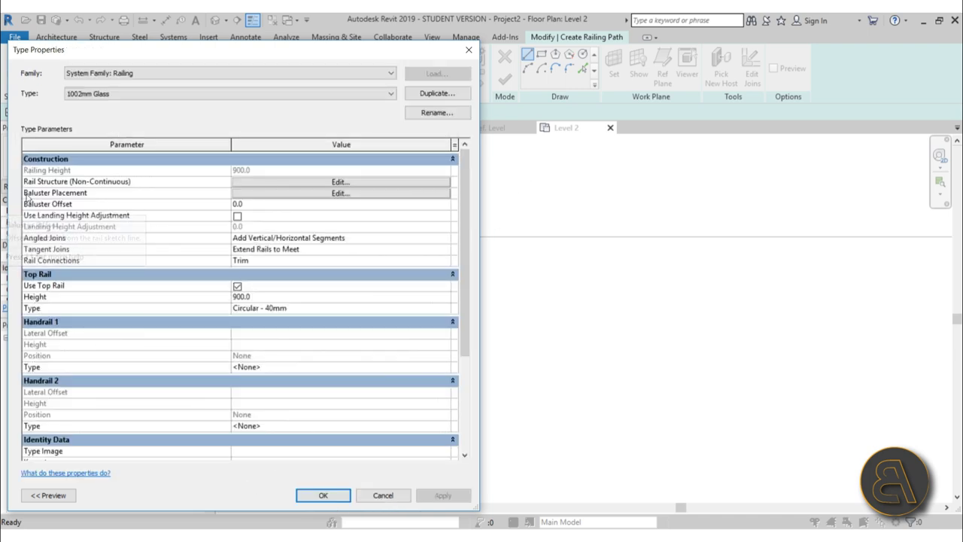
- Set the regular baluster's family to None in the 1002mm Glass type's baluster placement
left_click(296, 194)
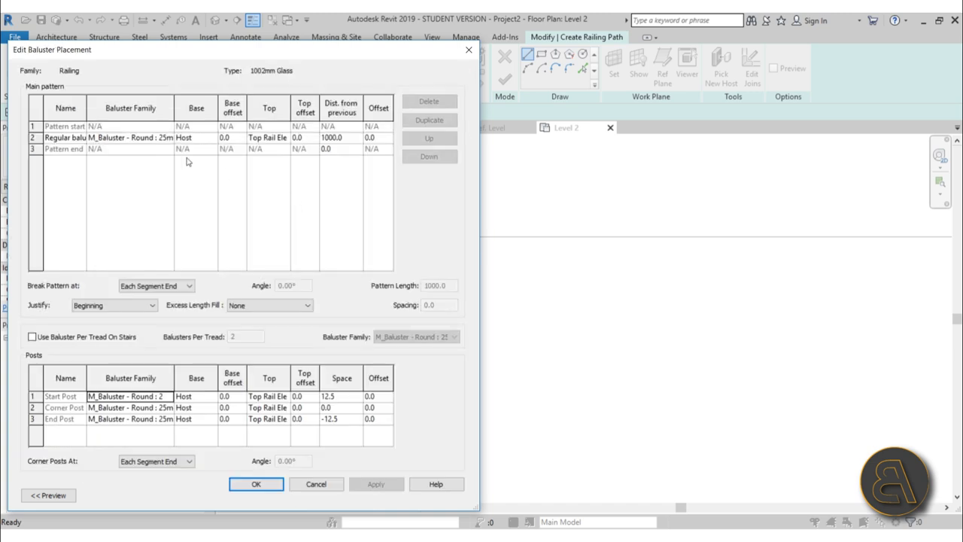
left_click(172, 140)
scroll(174, 167, "up", 1)
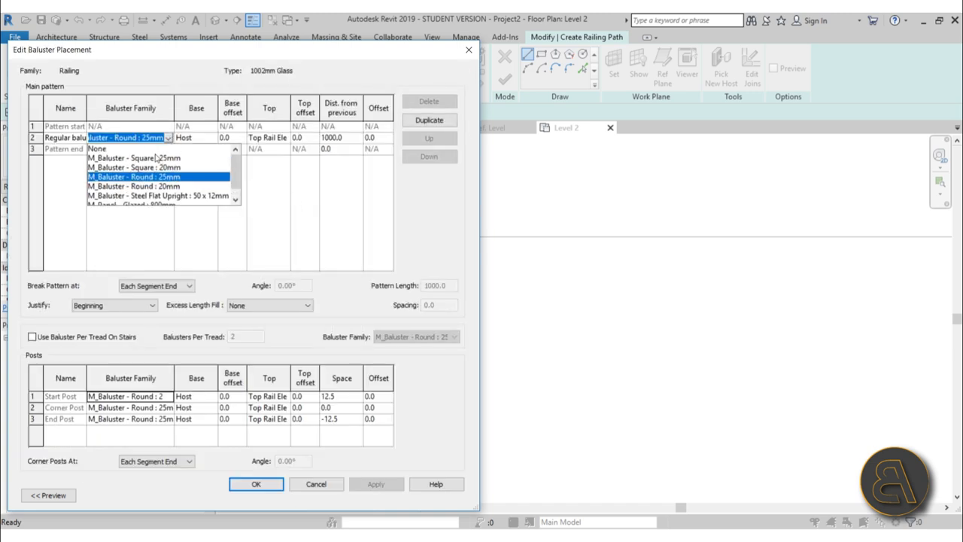
left_click(147, 150)
- Set the start, corner and end posts to None and turn off the top rail for the 1002mm Glass type
left_click(128, 396)
left_click(168, 397)
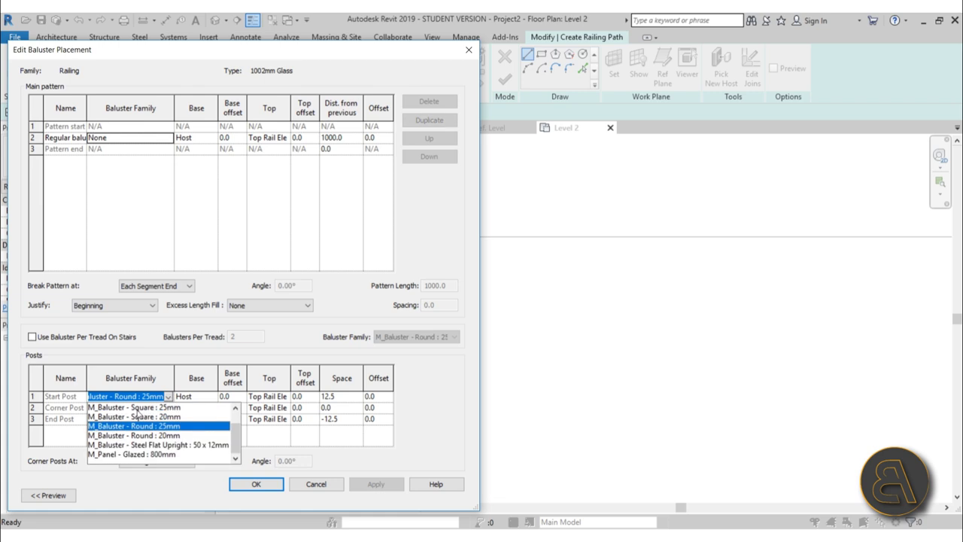
scroll(139, 421, "up", 2)
left_click(105, 407)
left_click(128, 407)
left_click(169, 407)
left_click(105, 419)
left_click(169, 420)
left_click(130, 436)
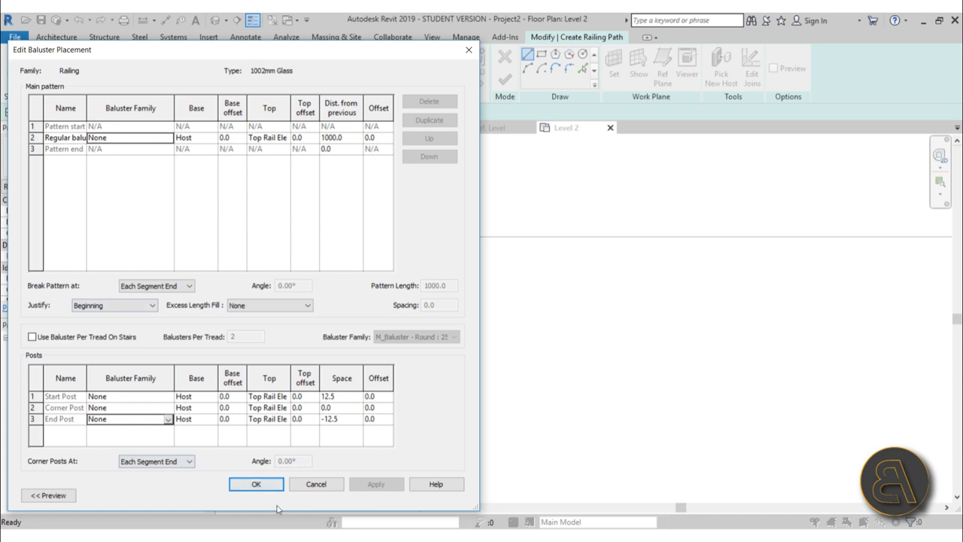
left_click(255, 484)
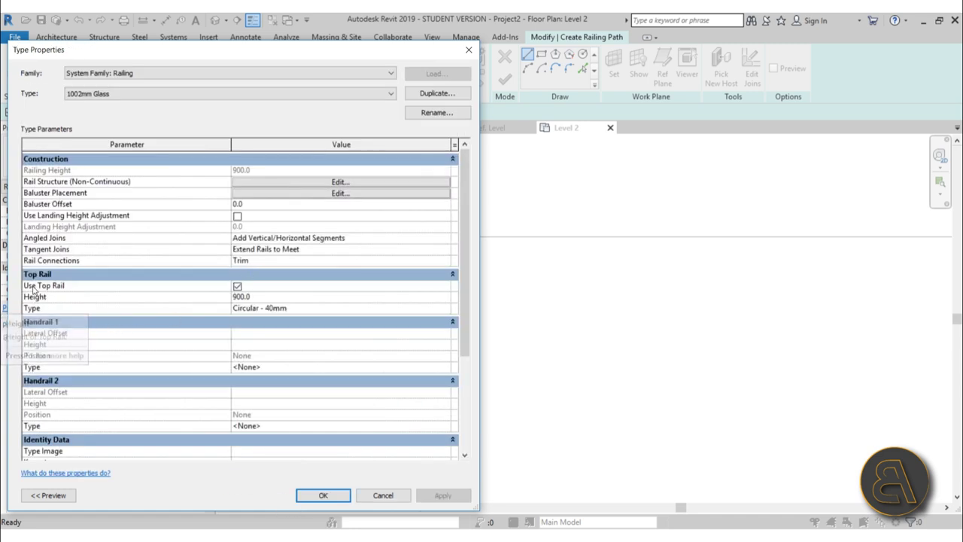
left_click(237, 287)
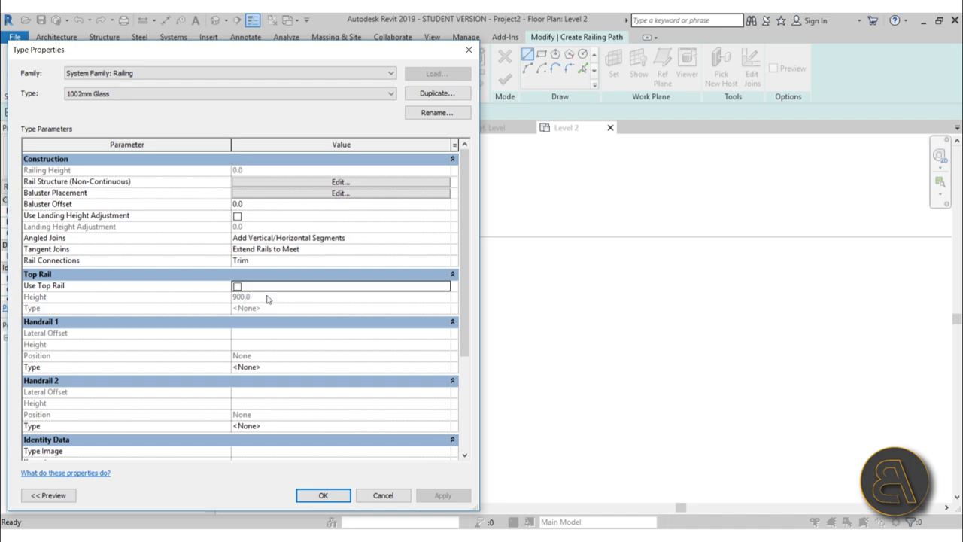
left_click(323, 496)
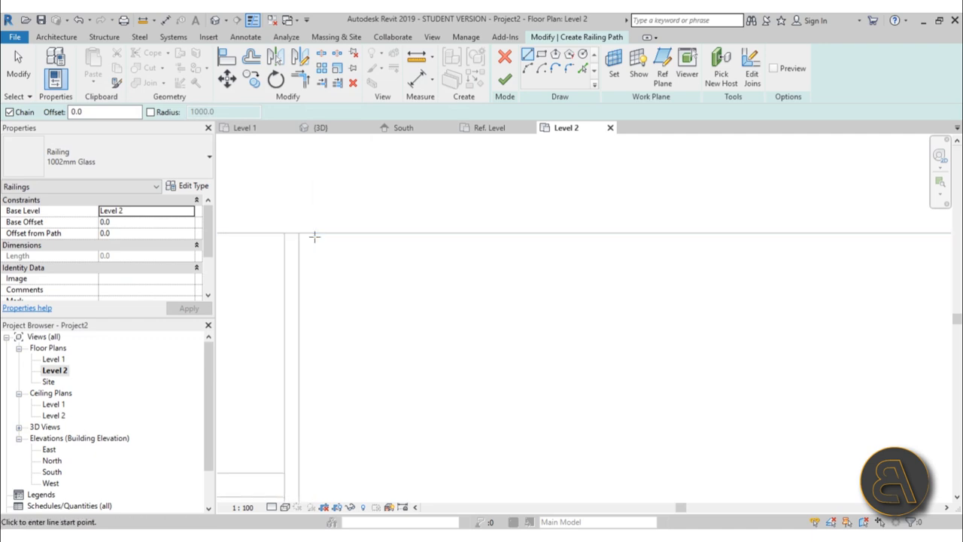
- Sketch the railing path about 10970 mm long from the stair's top corner along the floor's front edge to its far corner, and finish it
left_click(298, 233)
scroll(564, 316, "down", 4)
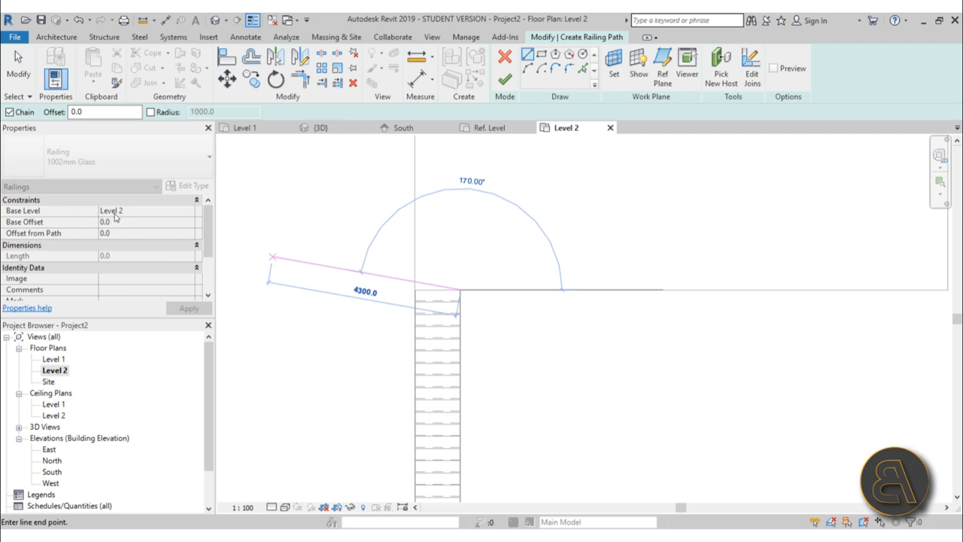
scroll(437, 336, "down", 3)
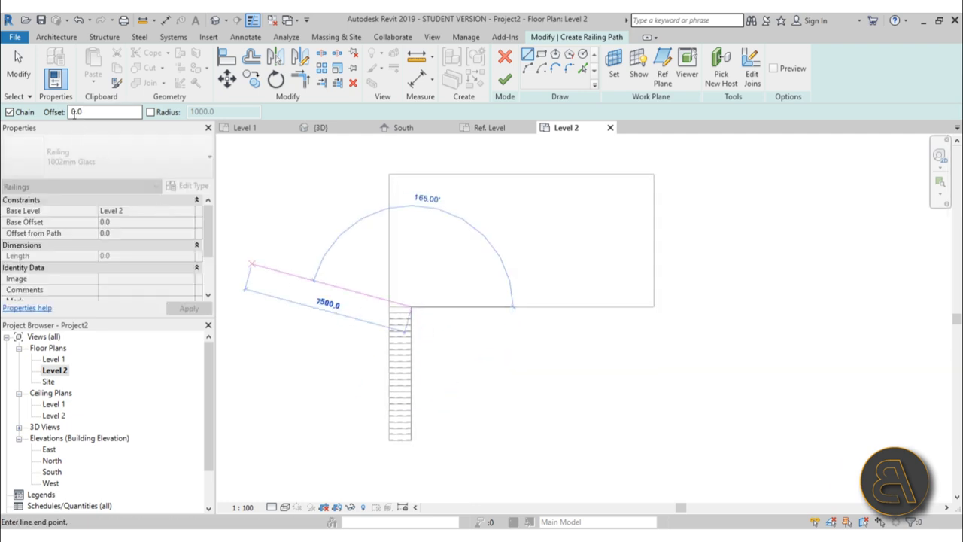
scroll(543, 355, "up", 3)
left_click(602, 295)
key("Escape")
left_click(505, 79)
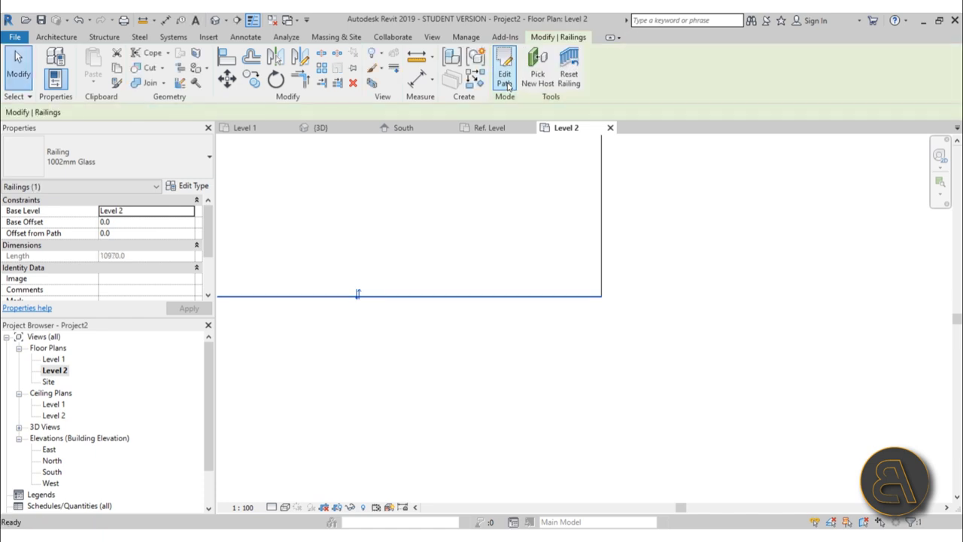
- Examine the new glass railing in 3D along the floor edge, at its end corner and where it meets the stair
left_click(215, 20)
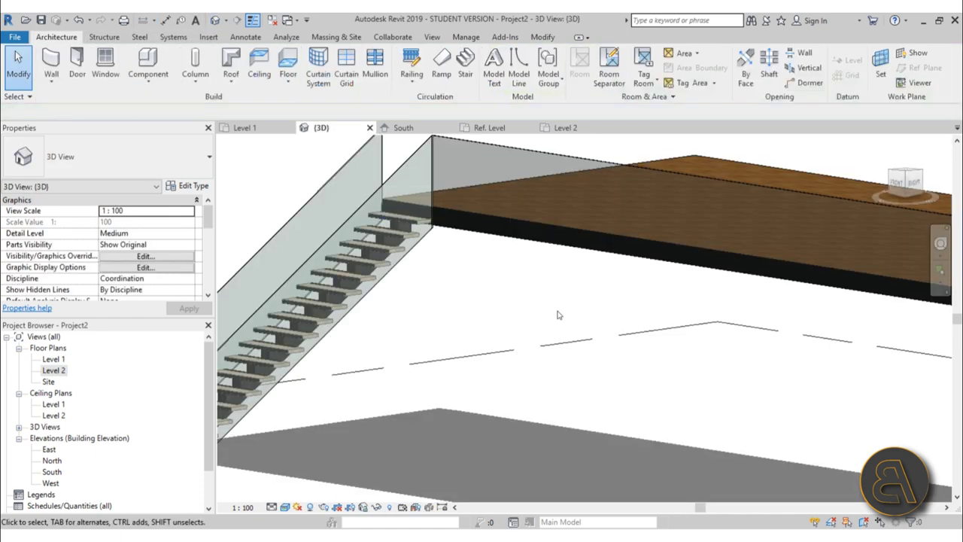
scroll(578, 332, "up", 10)
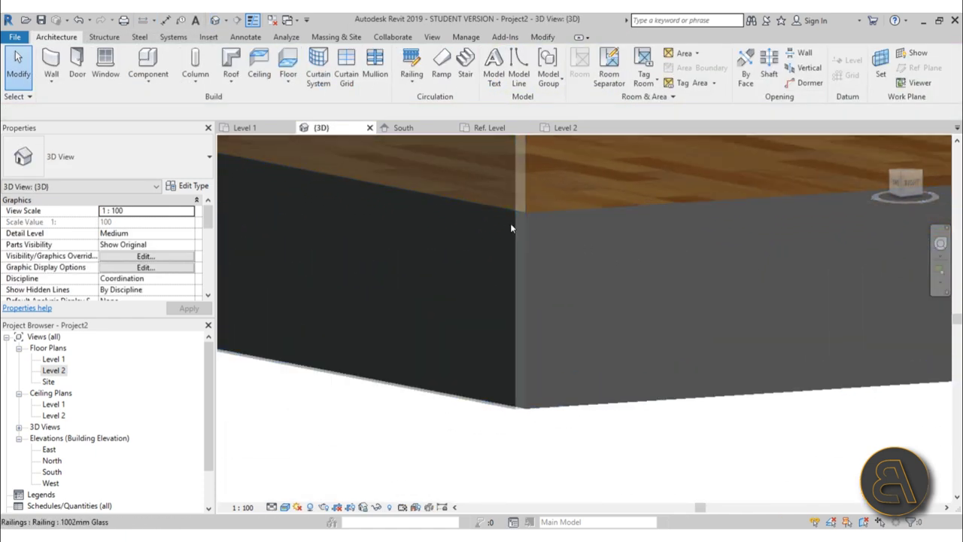
scroll(486, 196, "up", 5)
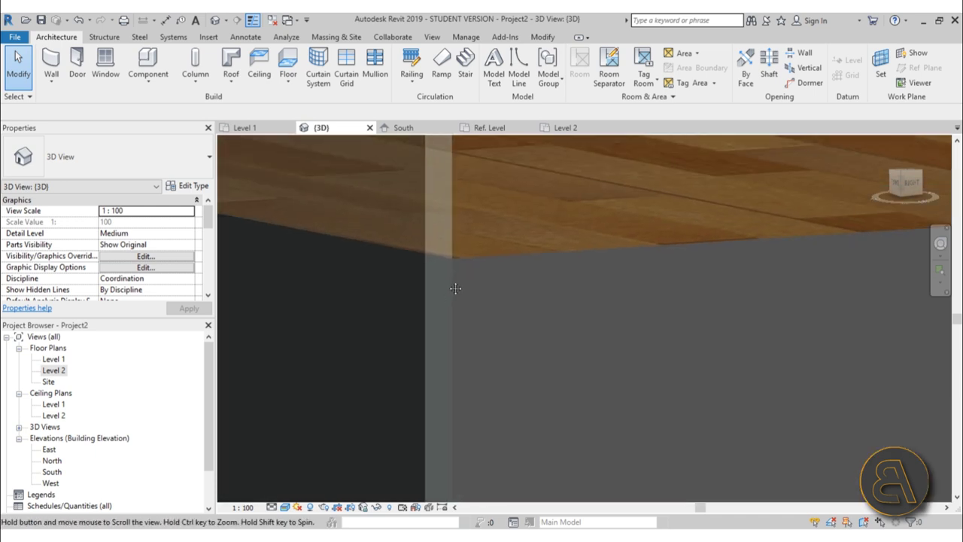
scroll(490, 263, "down", 8)
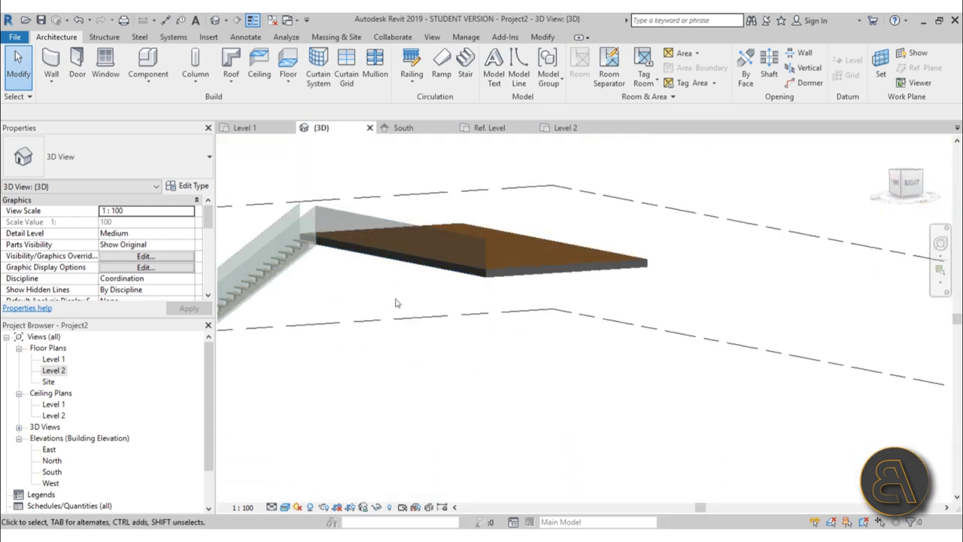
middle_click_drag(489, 271, 437, 413, "shift")
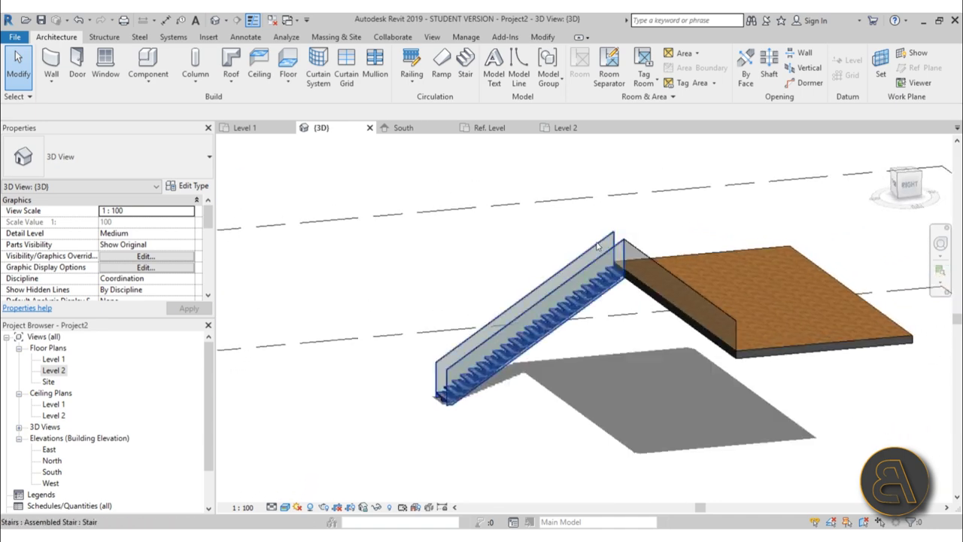
scroll(676, 239, "up", 5)
scroll(676, 239, "up", 2)
scroll(497, 211, "down", 6)
middle_click_drag(497, 257, 376, 361, "shift")
left_click(493, 205)
- Place a perspective camera in the Level 1 plan beside the foot of the stair, aimed past the floor's far corner above the stair
left_click(55, 362)
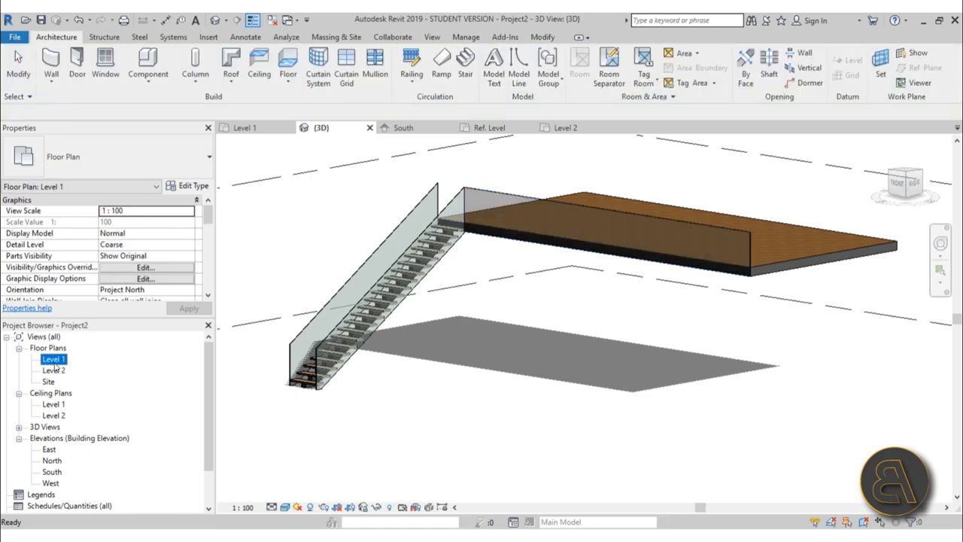
double_click(54, 359)
left_click(402, 255)
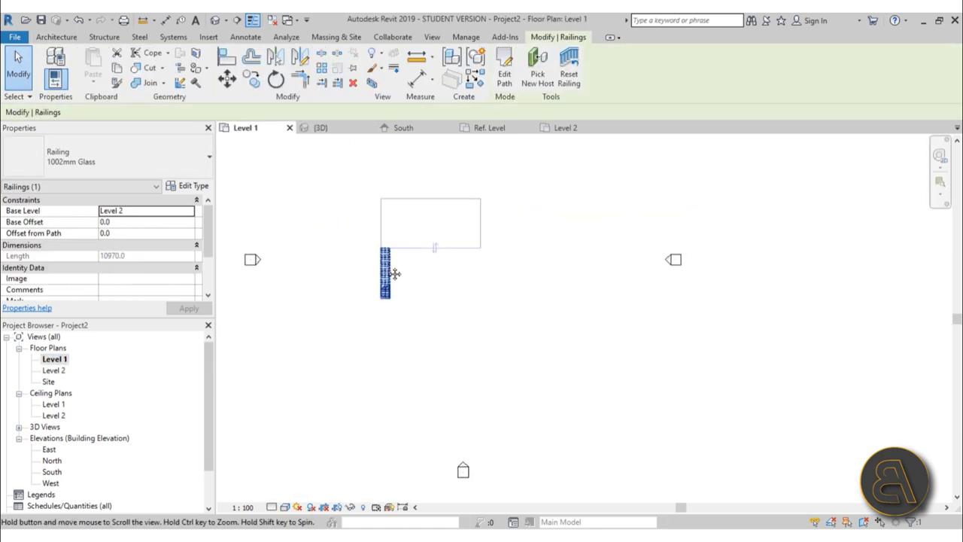
left_click(223, 20)
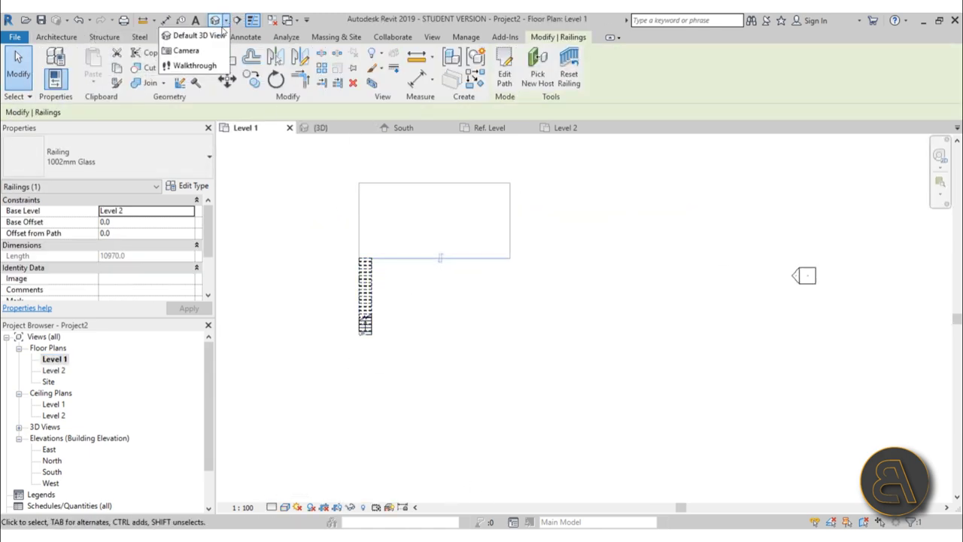
left_click(196, 54)
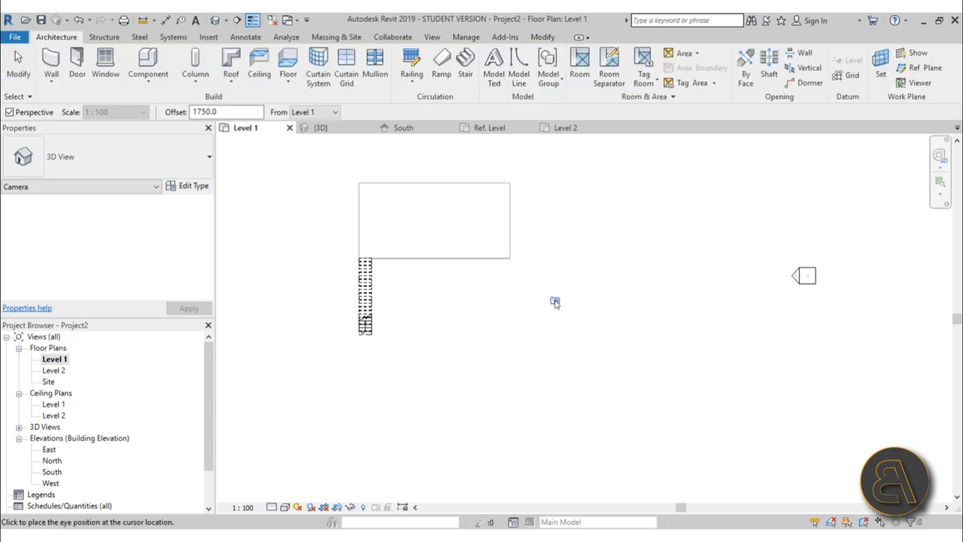
left_click(421, 350)
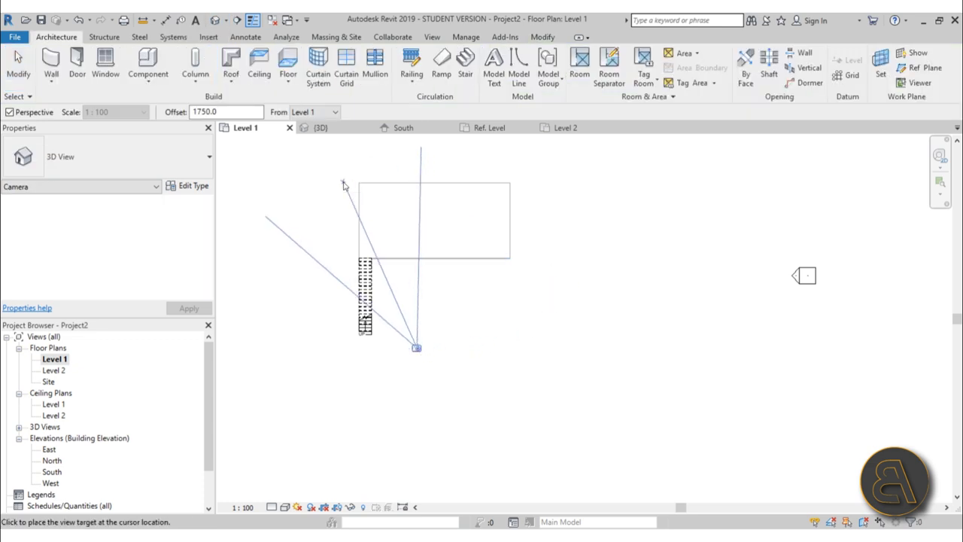
left_click(343, 185)
scroll(433, 209, "down", 3)
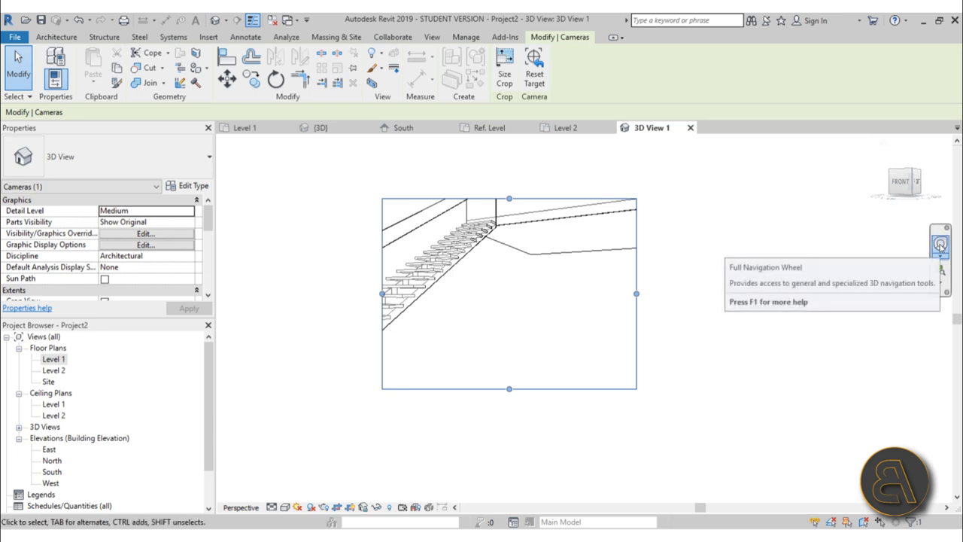
- Tilt the camera view upward and extend the crop region on all four sides to frame the stair and floor railing
left_click(941, 247)
left_click_drag(488, 284, 482, 249)
left_click(510, 389)
left_click_drag(510, 389, 510, 437)
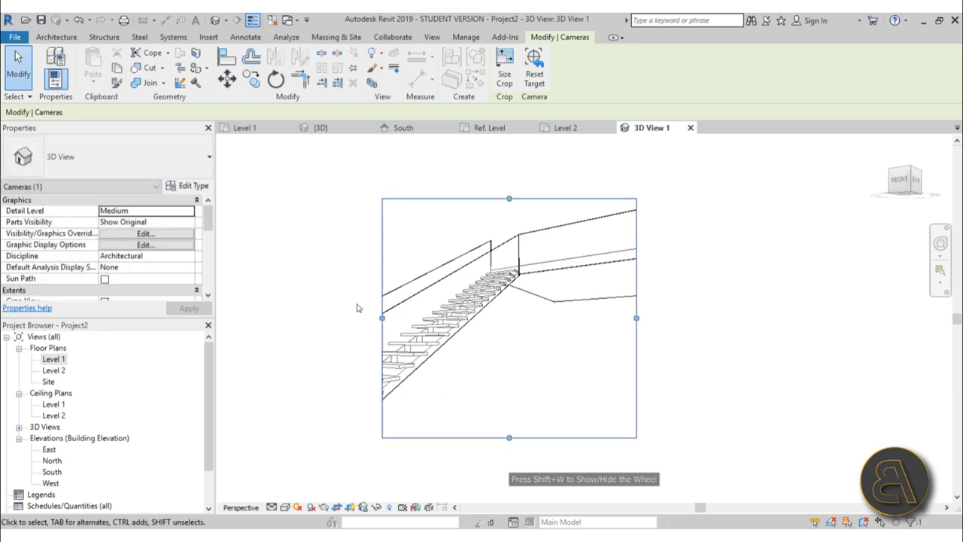
left_click_drag(382, 318, 276, 319)
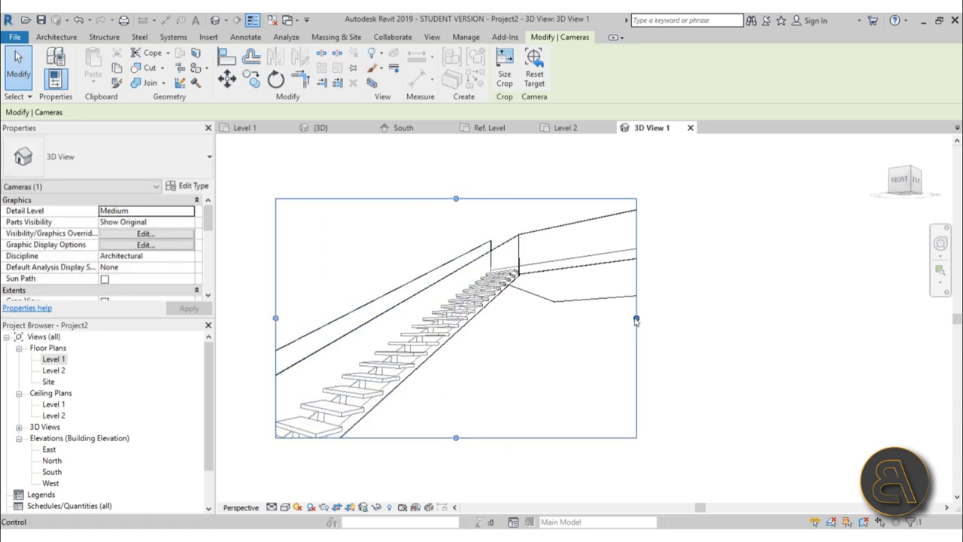
left_click_drag(637, 318, 767, 318)
left_click(940, 244)
key("Escape")
left_click(523, 199)
left_click_drag(523, 199, 518, 158)
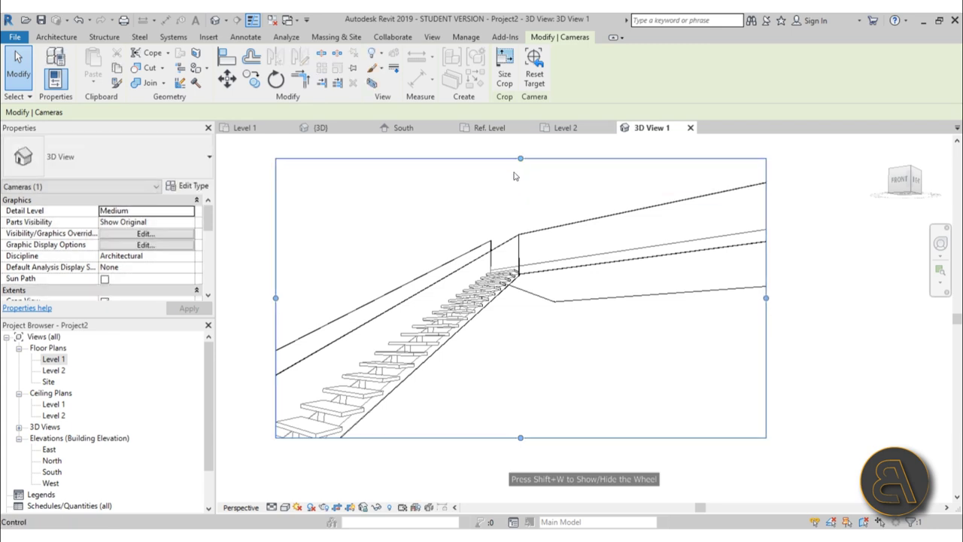
key("Escape")
- Render the camera view at Medium quality
scroll(532, 303, "up", 4)
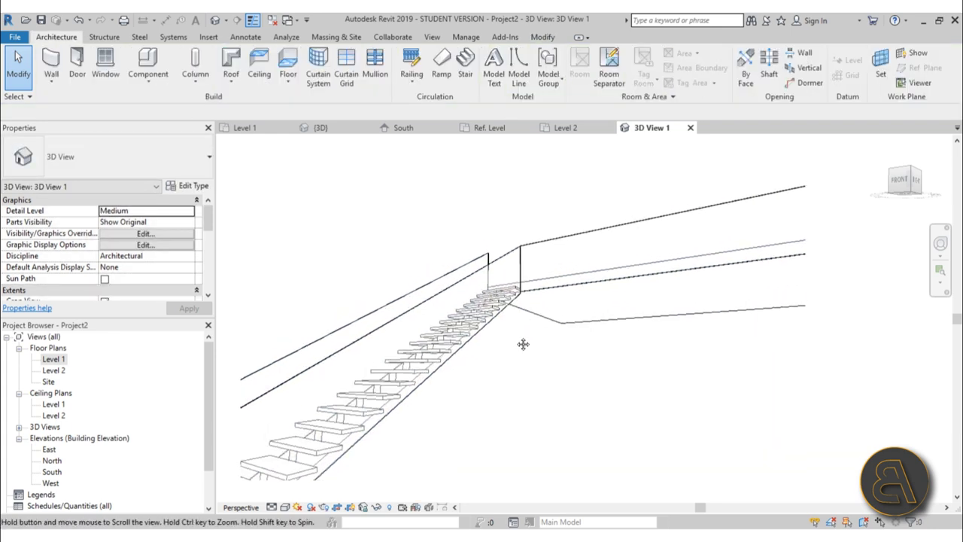
middle_click_drag(559, 362, 549, 337)
key("r")
key("r")
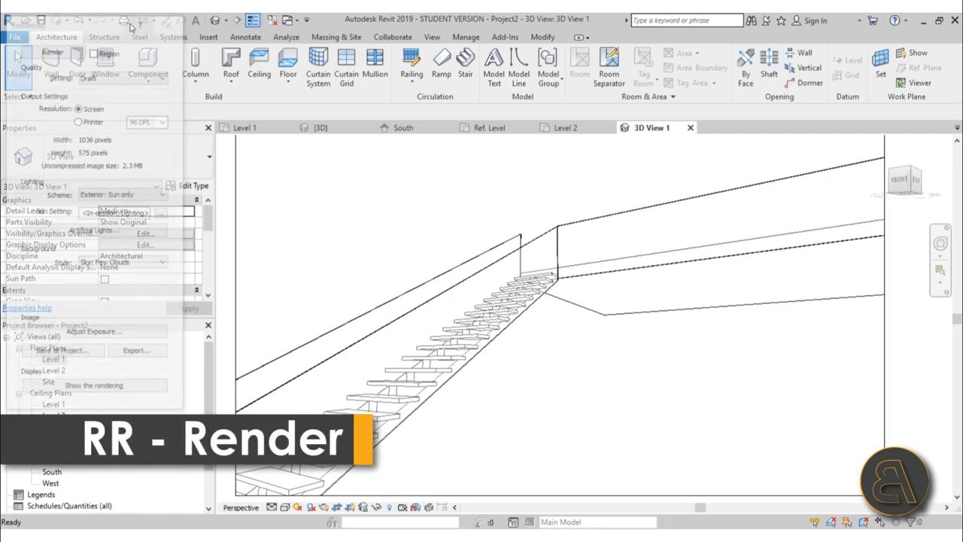
left_click(96, 77)
left_click(98, 105)
left_click(53, 50)
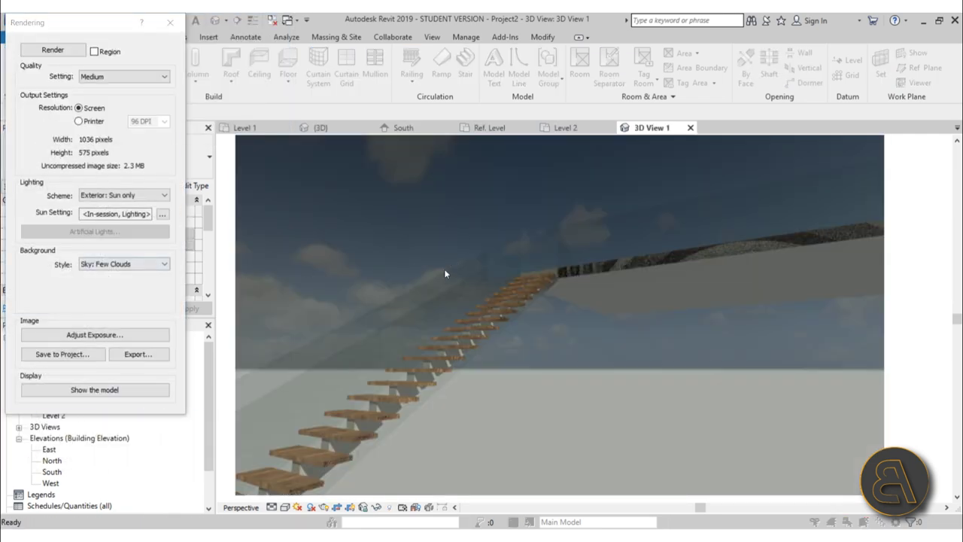